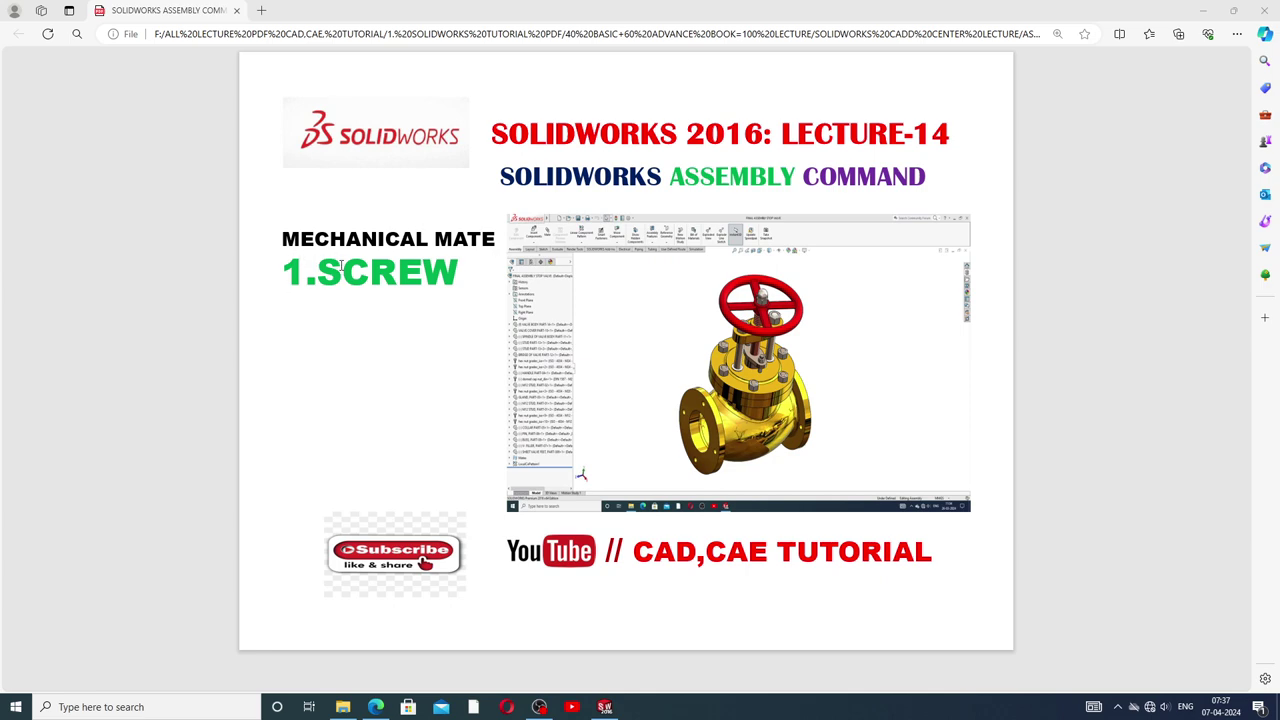
- Switch from the lecture PDF title slide to the SOLIDWORKS Assem2 valve assembly
left_click(605, 707)
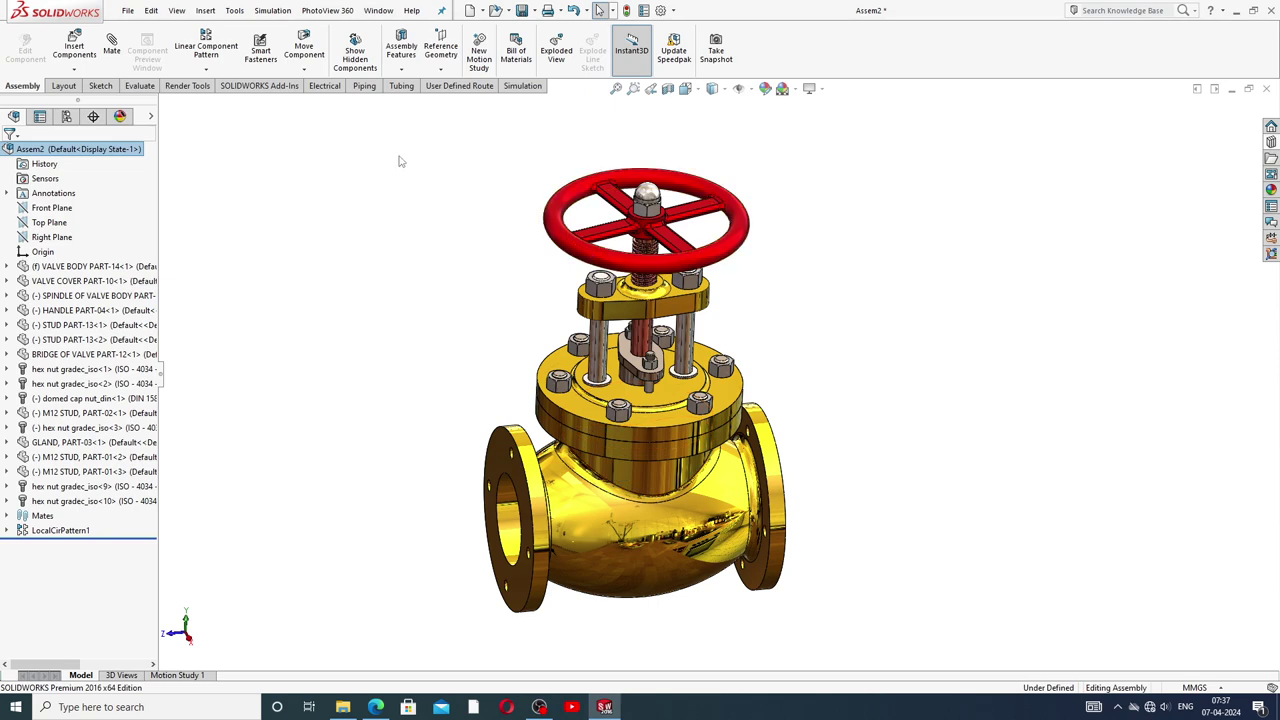
- Zoom in and move the red handwheel down onto the spindle
scroll(697, 333, "down", 1)
scroll(697, 333, "down", 2)
scroll(697, 333, "down", 2)
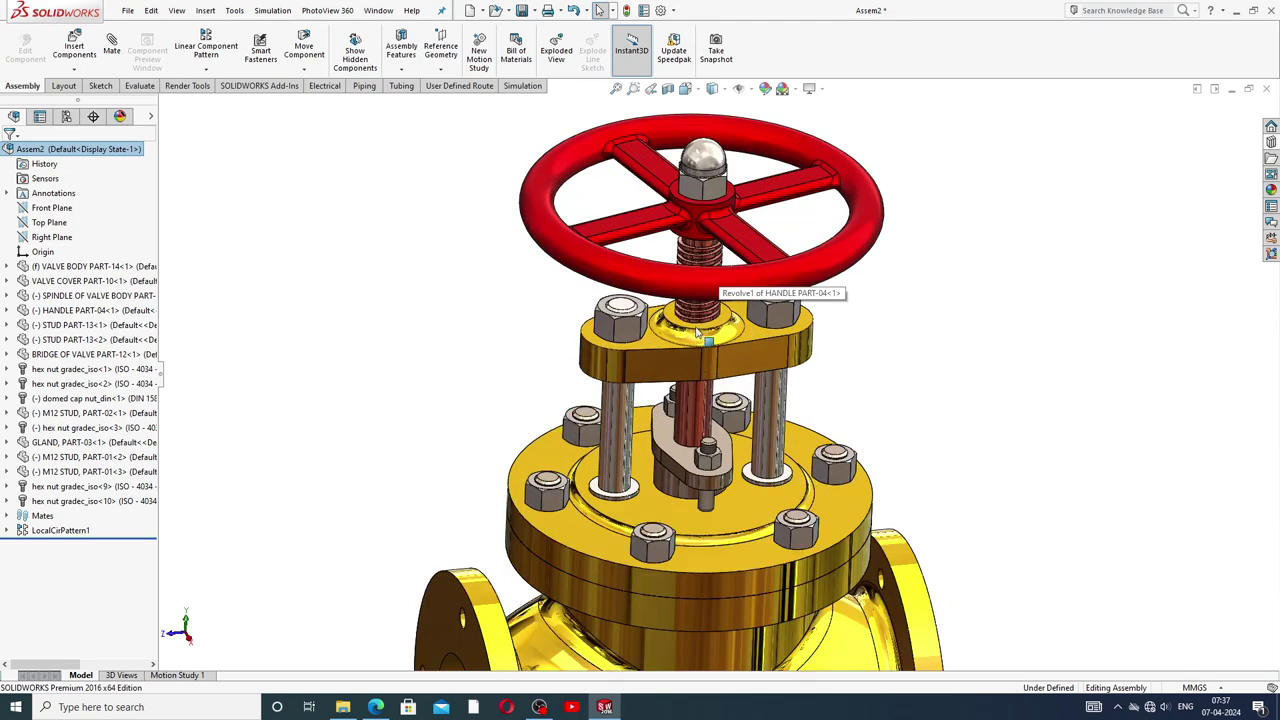
left_click(693, 309)
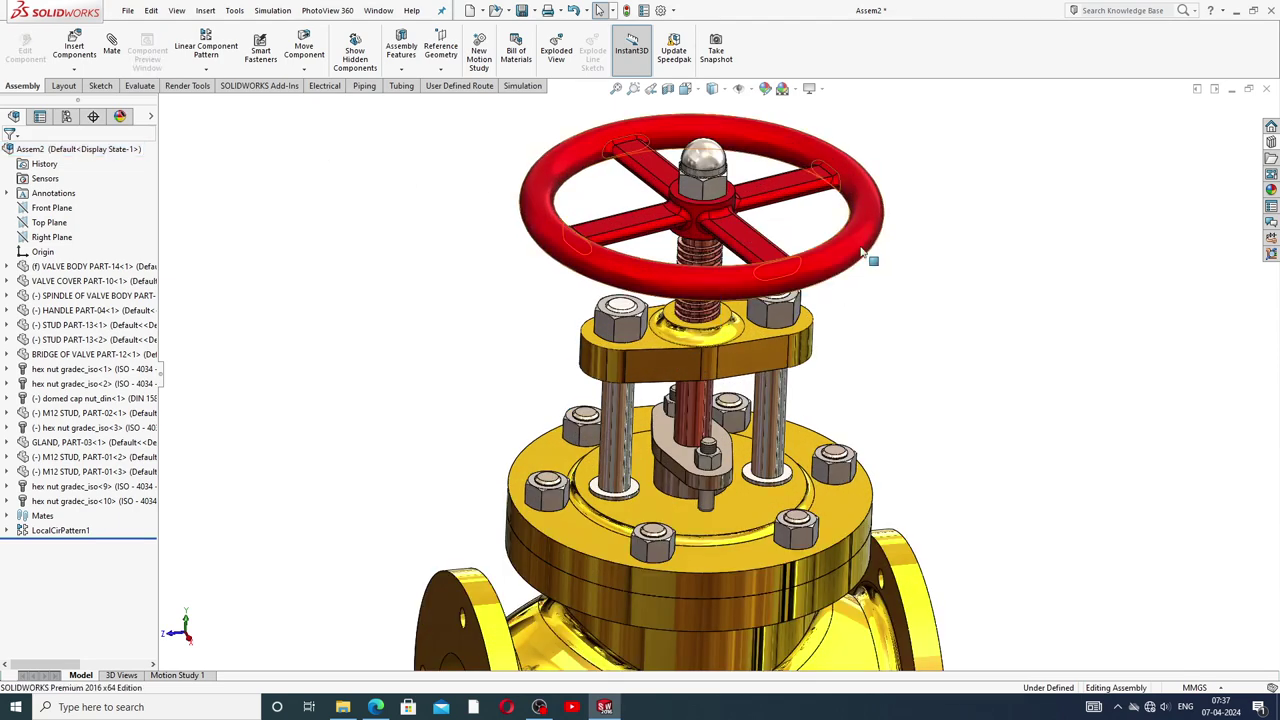
left_click_drag(862, 252, 916, 160)
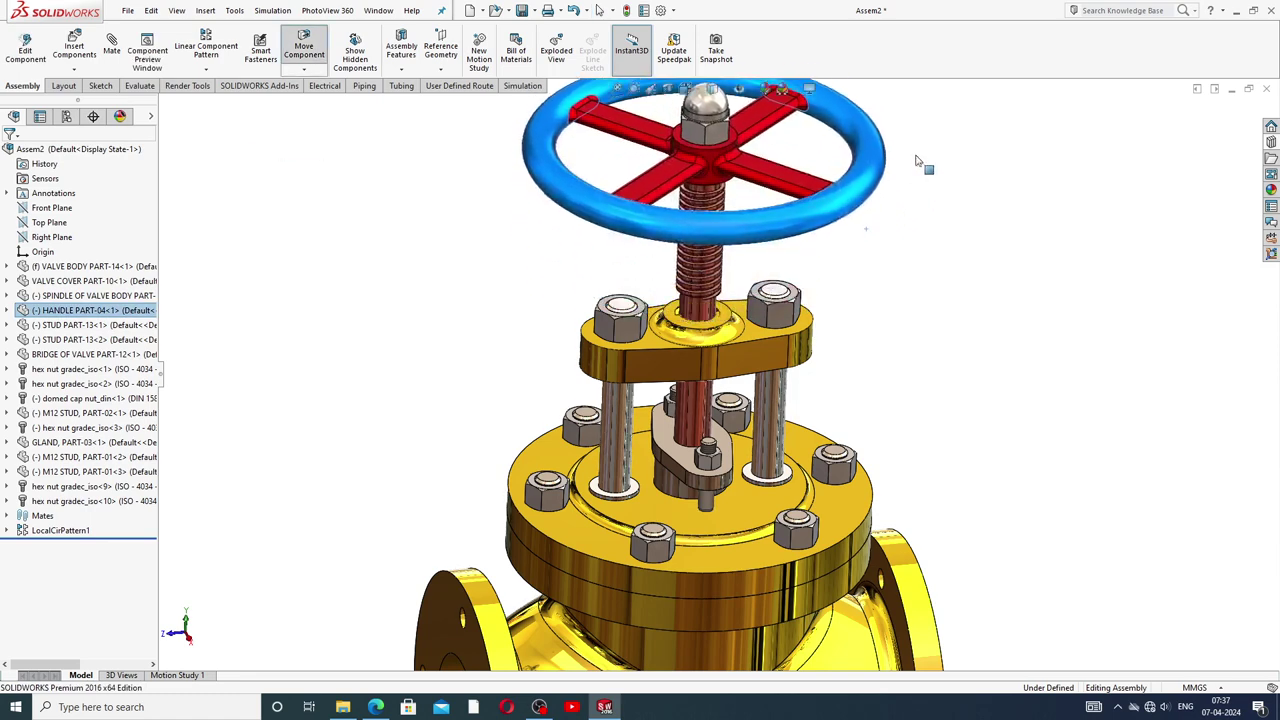
mouse_move(916, 160)
left_mouse_down()
mouse_move(787, 238)
mouse_move(787, 300)
left_mouse_up()
left_click(963, 210)
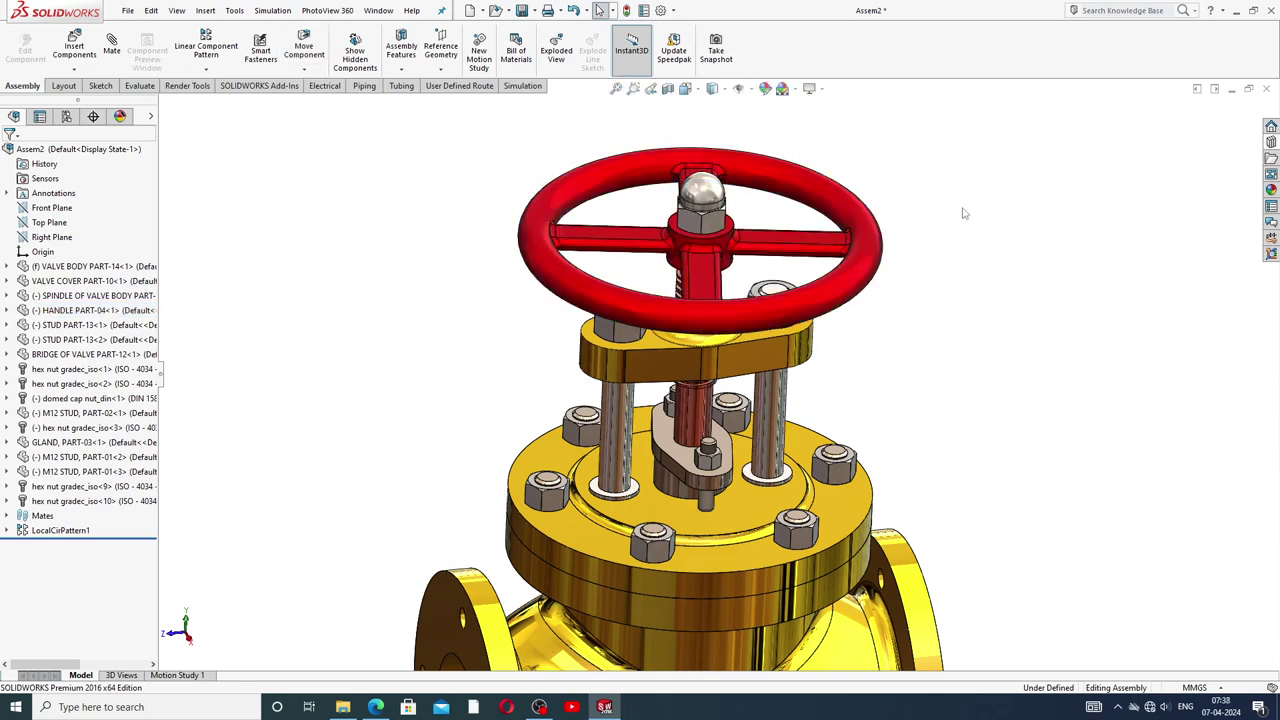
- Turn to a frontal view and slide the spindle and handwheel up the valve axis
scroll(943, 229, "up", 3)
middle_click_drag(943, 229, 788, 435)
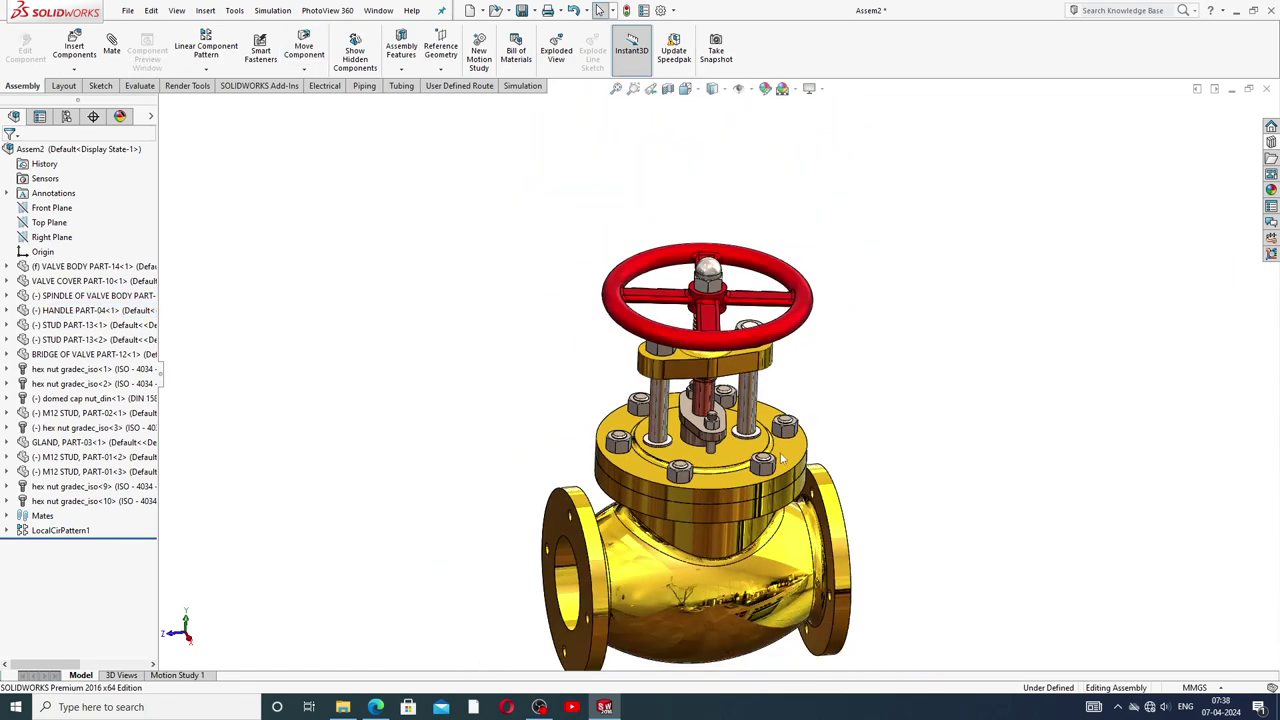
scroll(788, 435, "down", 3)
middle_click_drag(772, 369, 698, 355)
scroll(698, 355, "up", 3)
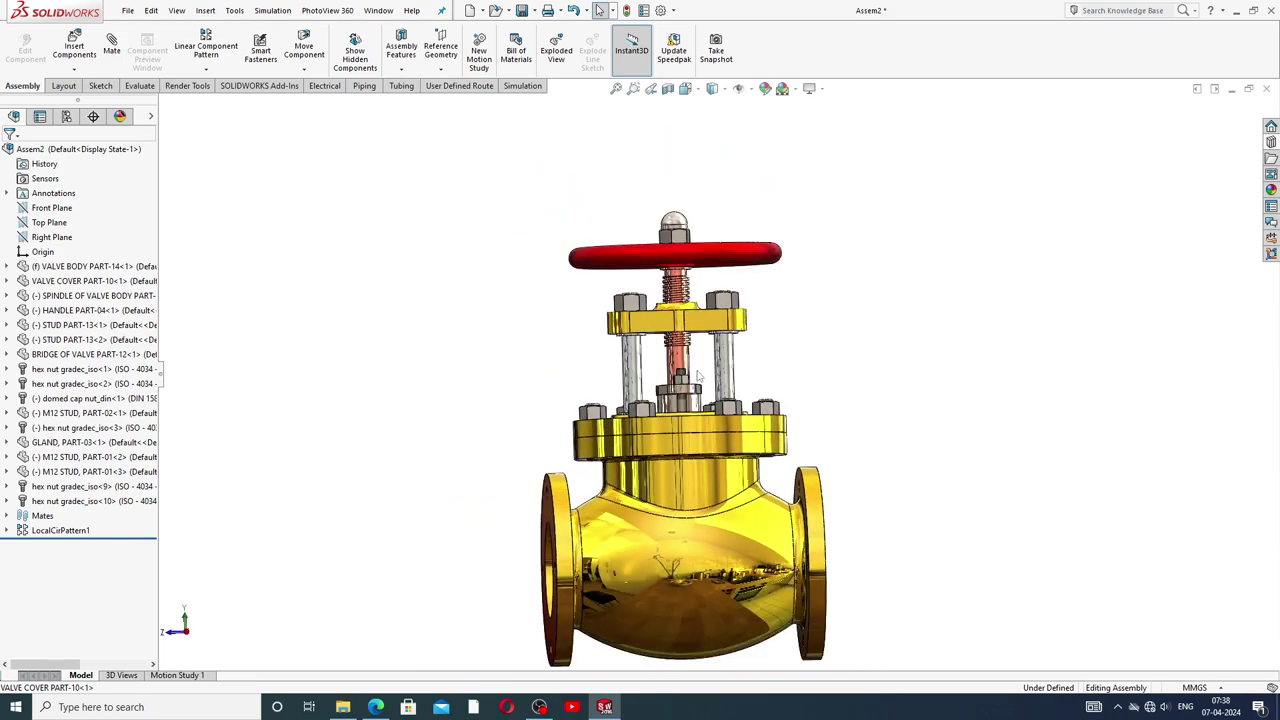
scroll(698, 355, "down", 4)
left_click_drag(687, 345, 703, 246)
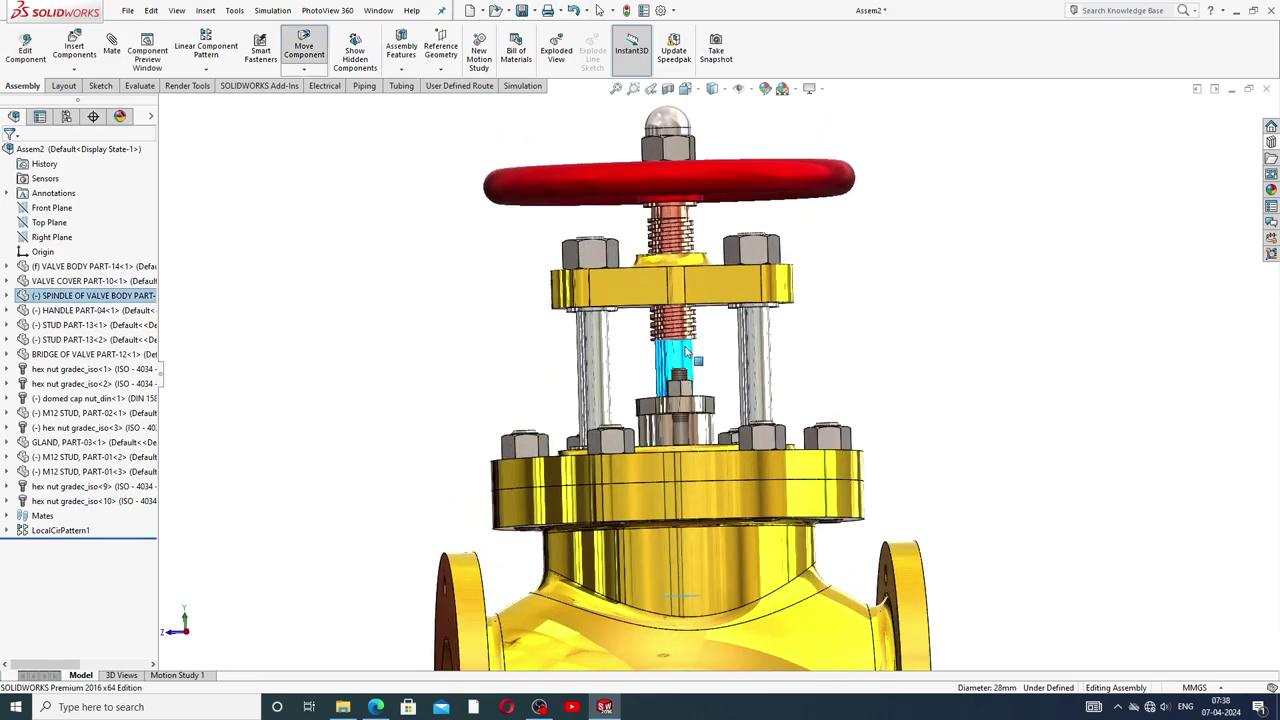
middle_click_drag(703, 246, 716, 337)
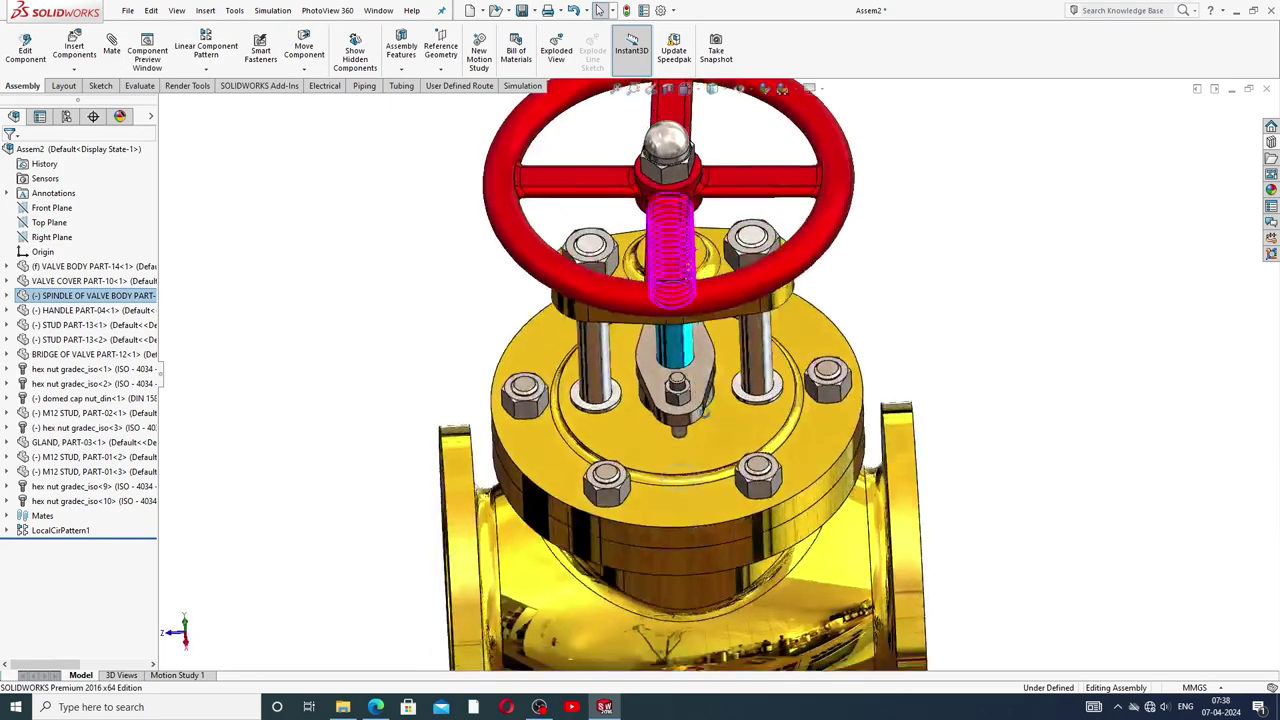
- Zoom into the bridge and drag the spindle so the handwheel rests just above it
scroll(716, 337, "down", 2)
scroll(682, 256, "down", 2)
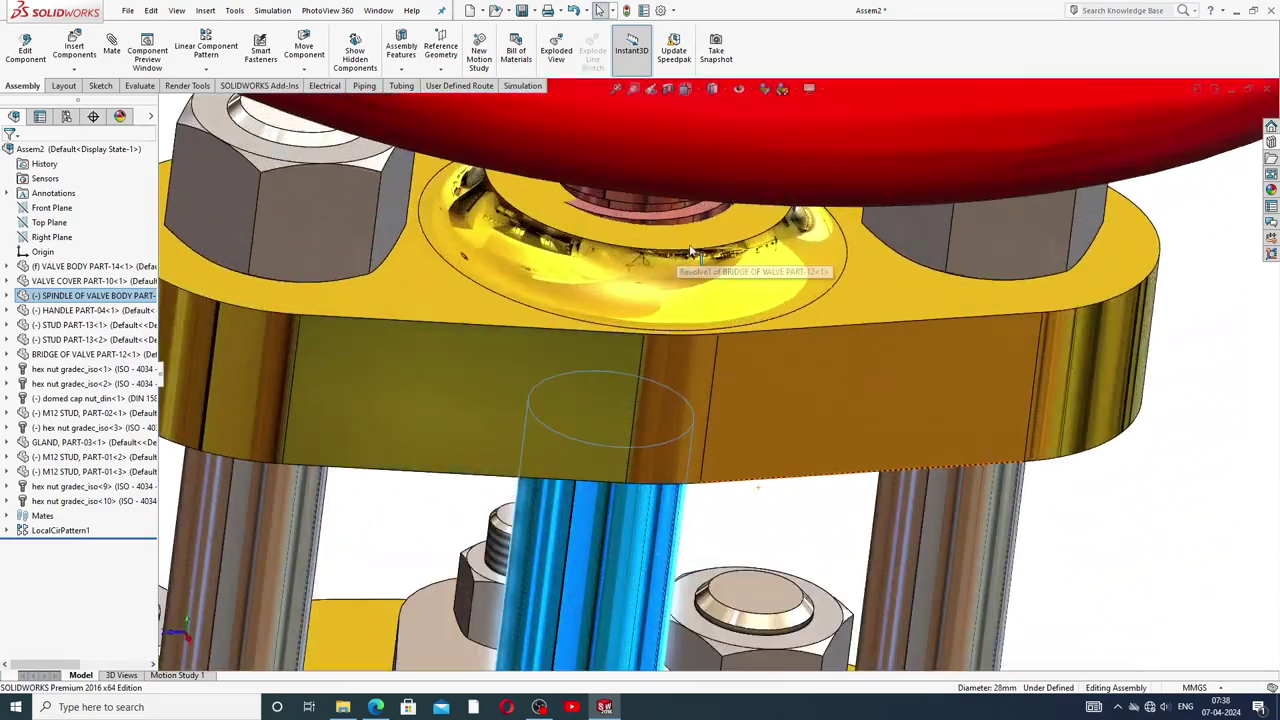
scroll(695, 240, "down", 2)
scroll(686, 218, "down", 1)
scroll(660, 240, "down", 1)
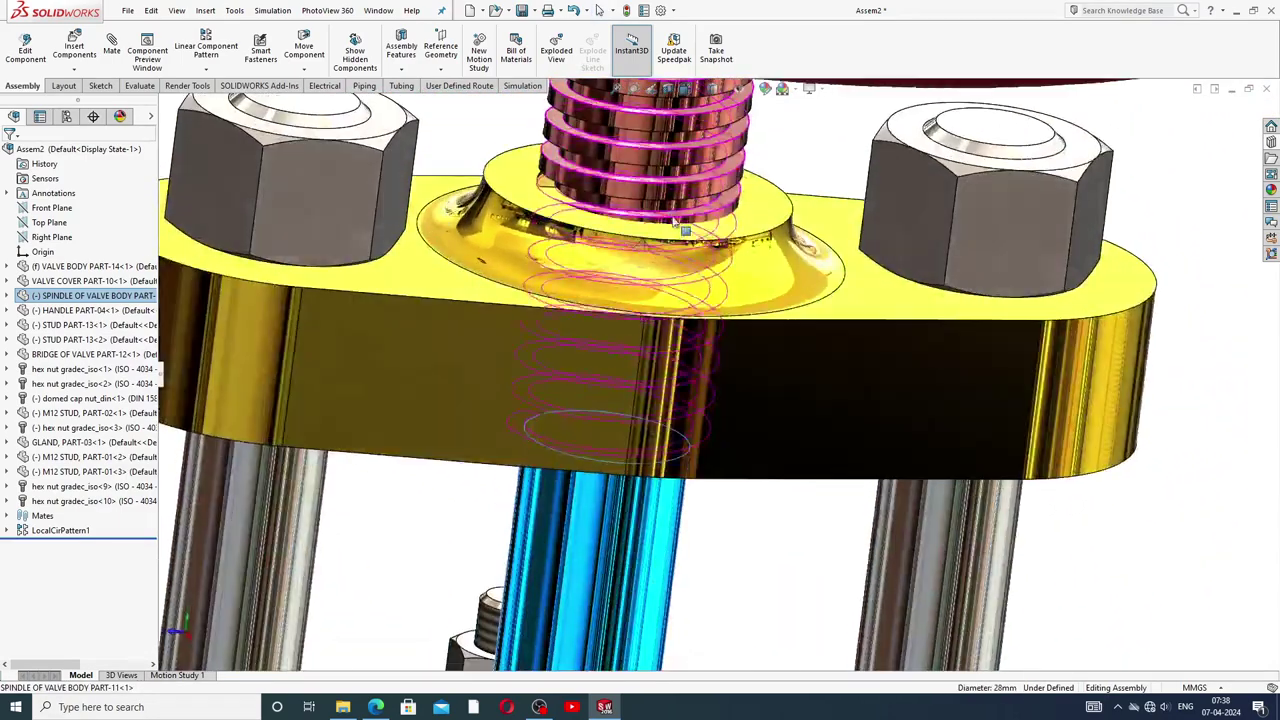
scroll(645, 255, "down", 2)
scroll(640, 258, "down", 1)
mouse_move(640, 258)
left_mouse_down()
mouse_move(755, 205)
mouse_move(762, 278)
left_mouse_up()
scroll(762, 280, "down", 1)
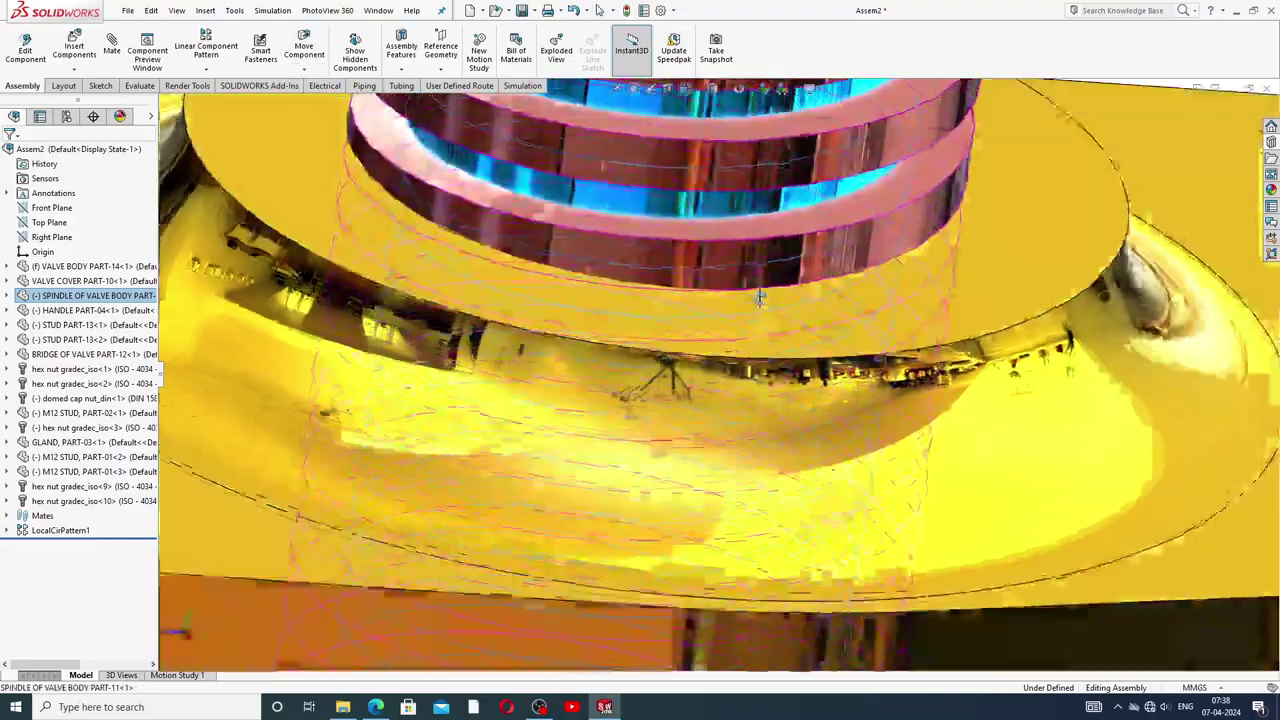
scroll(760, 330, "down", 2)
scroll(758, 395, "down", 1)
scroll(758, 400, "up", 1)
scroll(757, 414, "down", 1)
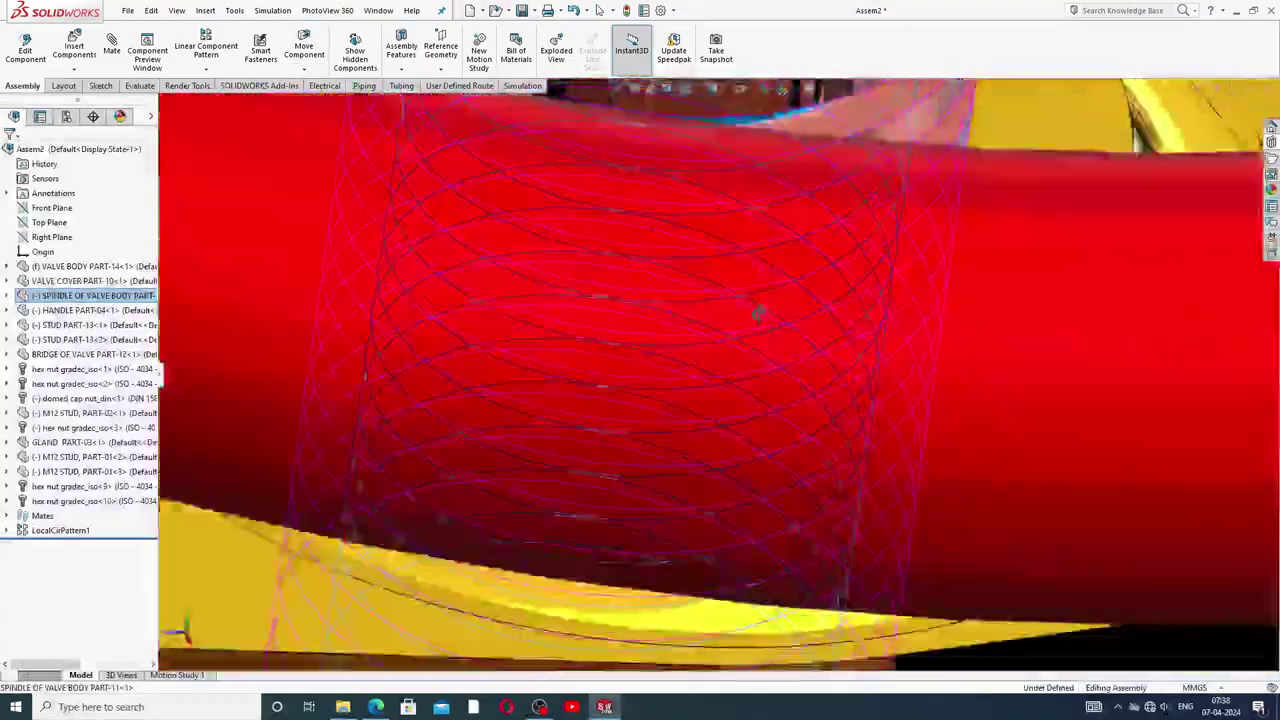
scroll(762, 360, "up", 2)
scroll(766, 309, "up", 1)
scroll(769, 292, "up", 2)
scroll(776, 278, "up", 1)
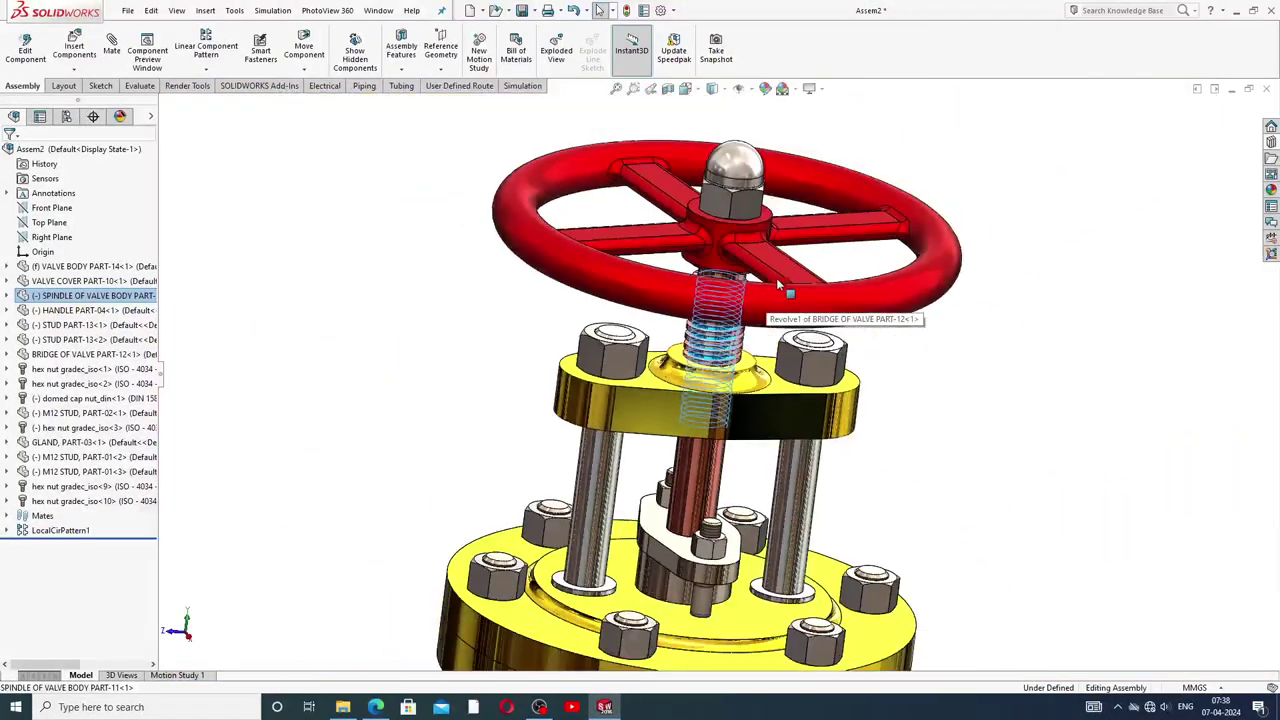
scroll(745, 340, "up", 1)
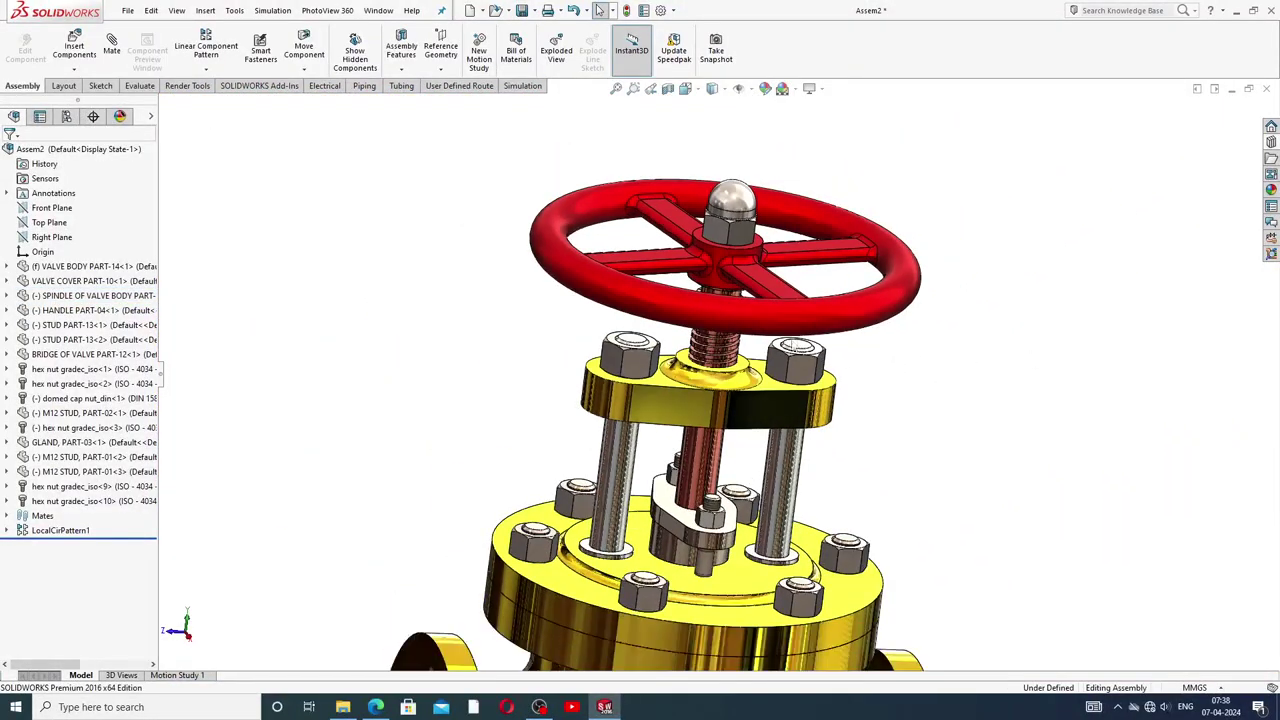
scroll(794, 347, "up", 1)
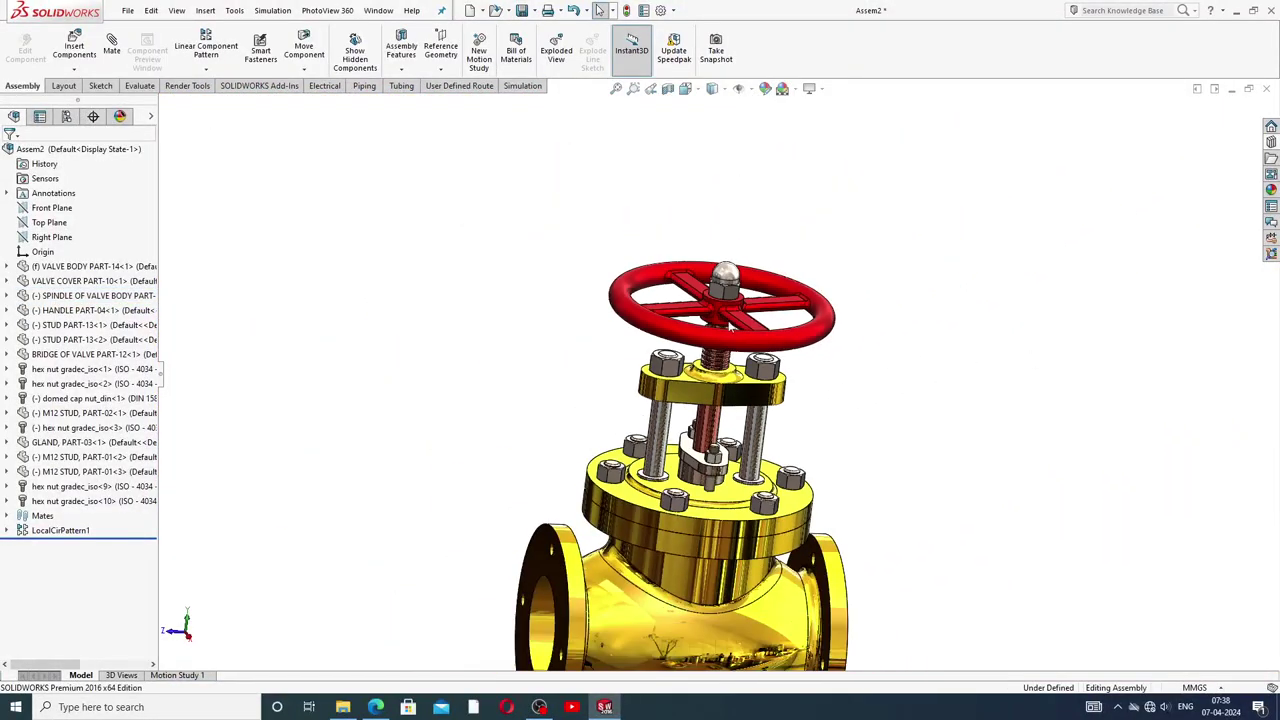
- Create a mate using the Mechanical Mates Screw type with Distance/revolution at 1.00mm
left_click(111, 45)
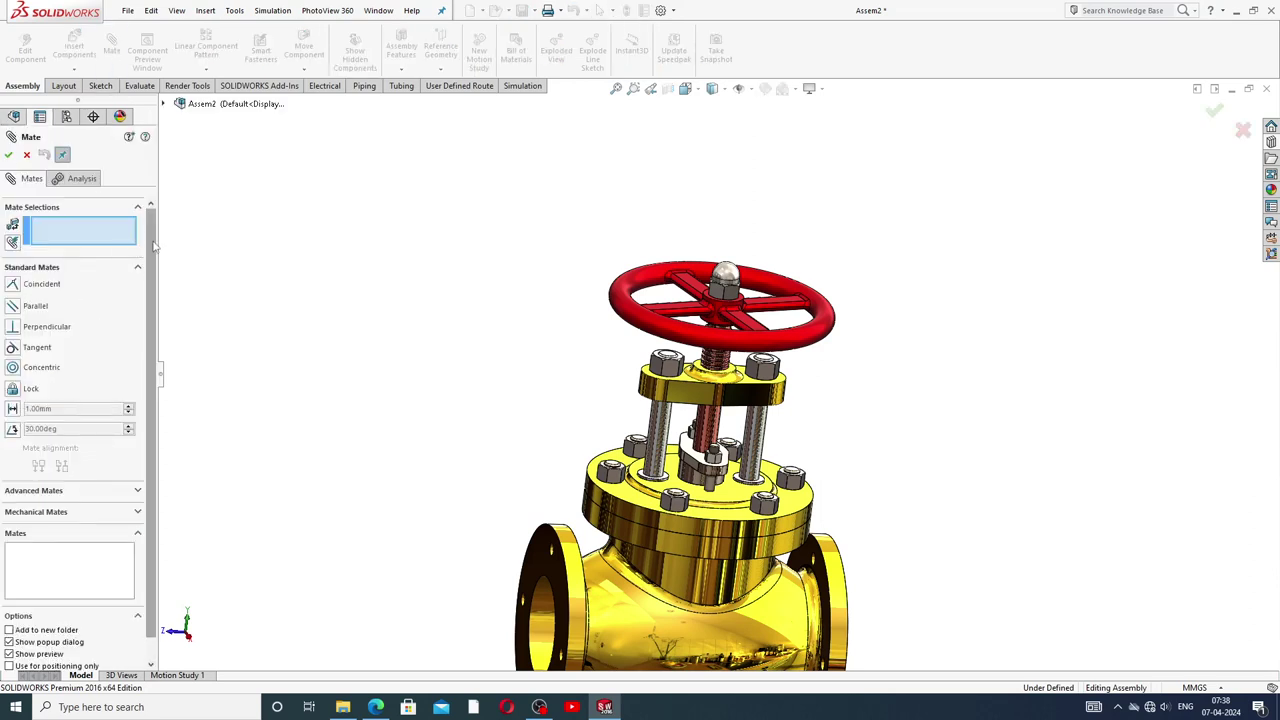
scroll(136, 305, "down", 1)
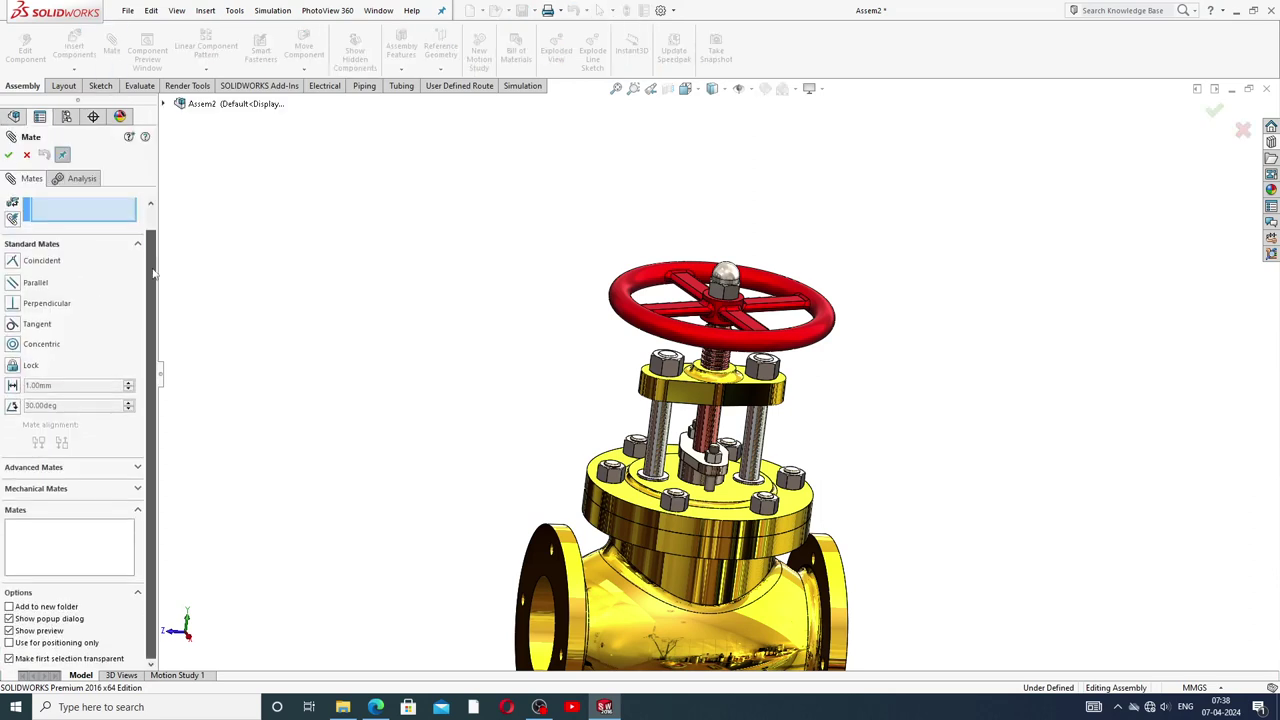
left_click(42, 490)
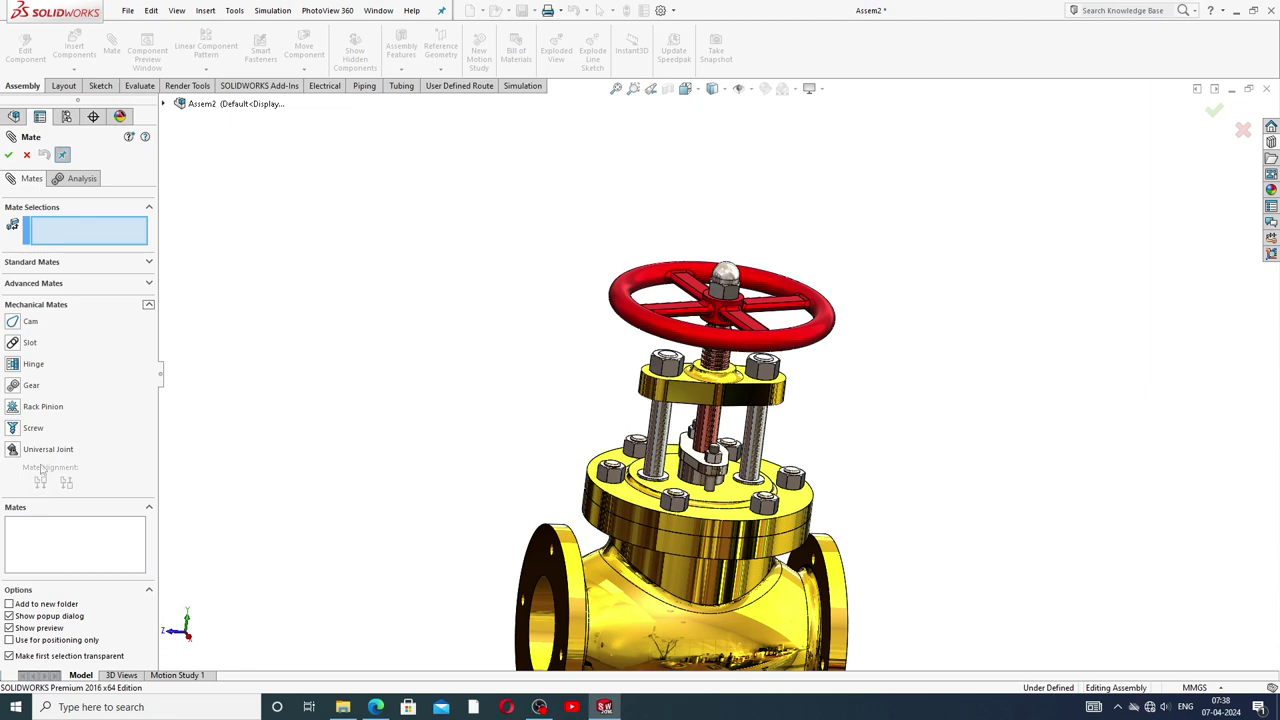
left_click(14, 428)
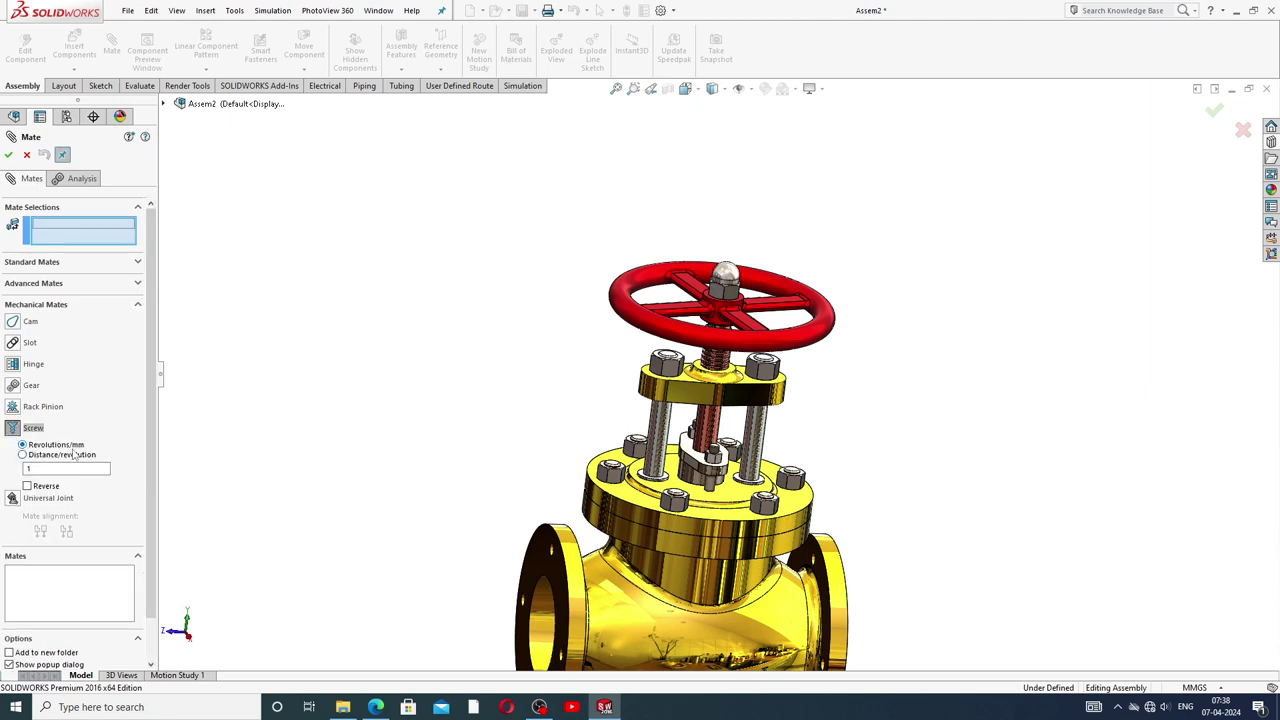
left_click(45, 457)
scroll(730, 435, "down", 2)
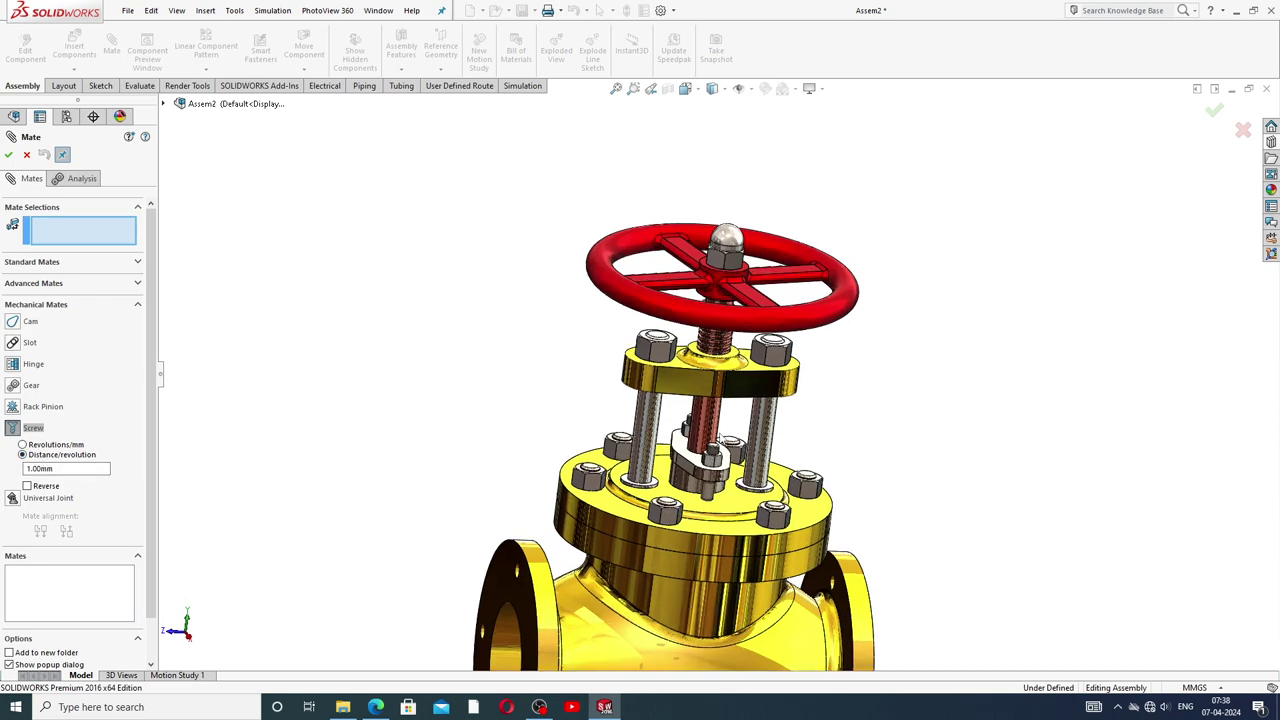
scroll(730, 430, "down", 2)
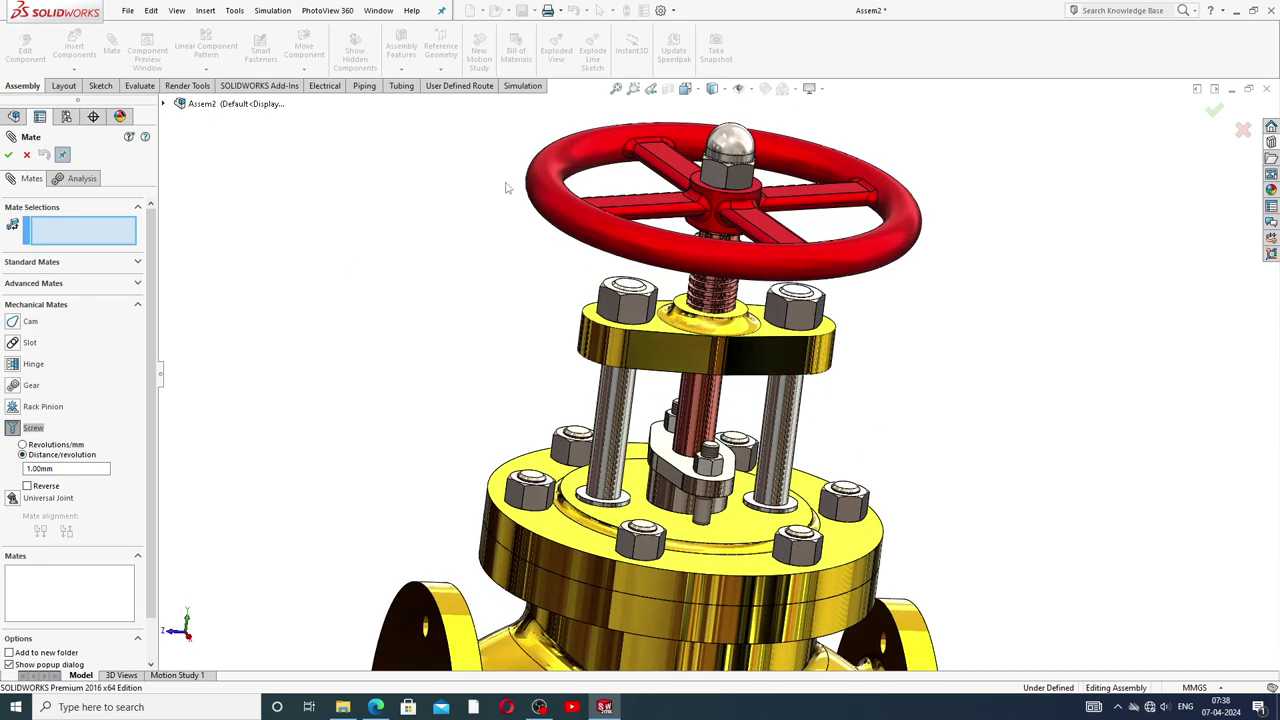
- Turn on View Temporary Axes from the Hide/Show Items menu
left_click(753, 90)
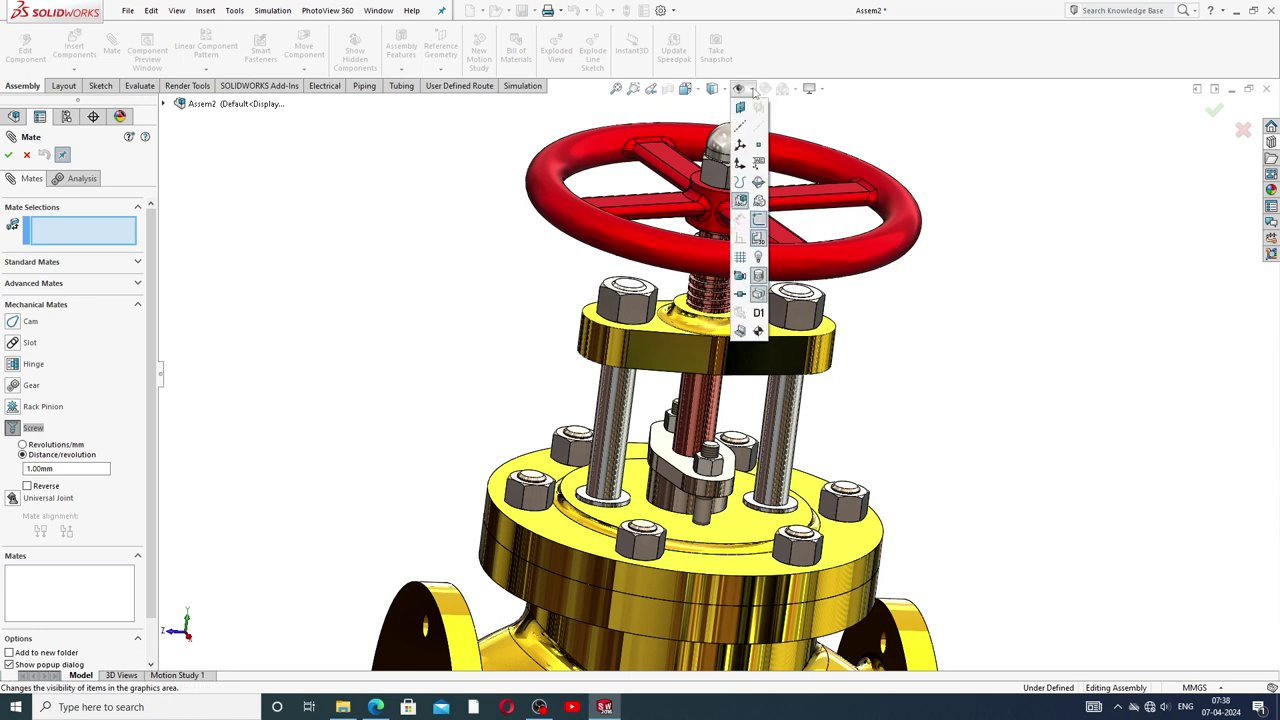
left_click(752, 92)
left_click(753, 92)
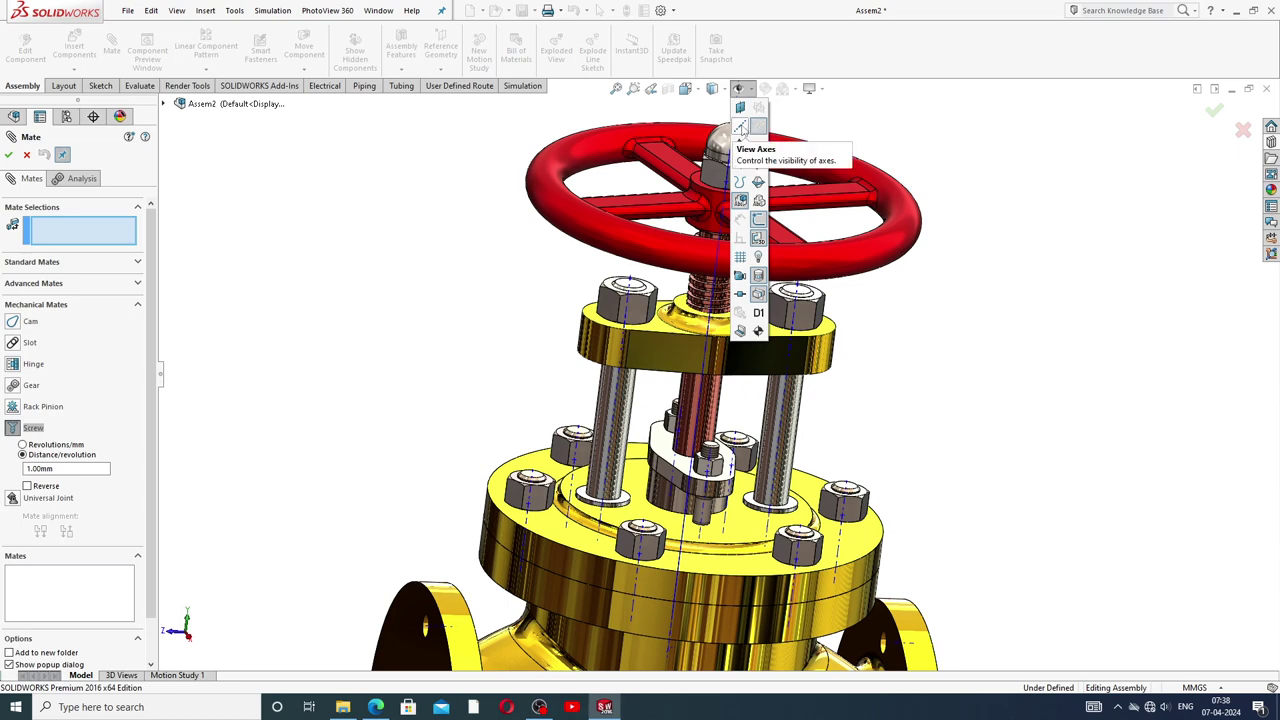
left_click(740, 126)
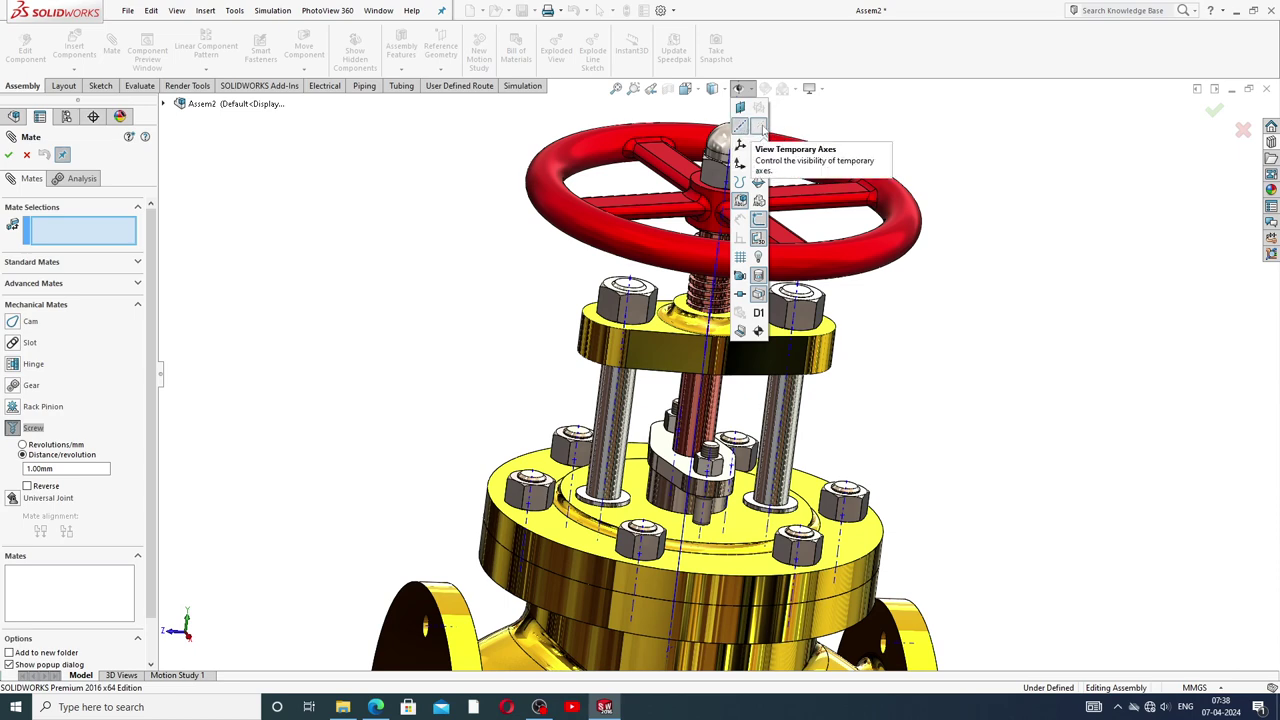
- Raise the handwheel slightly along the stem
scroll(716, 366, "up", 3)
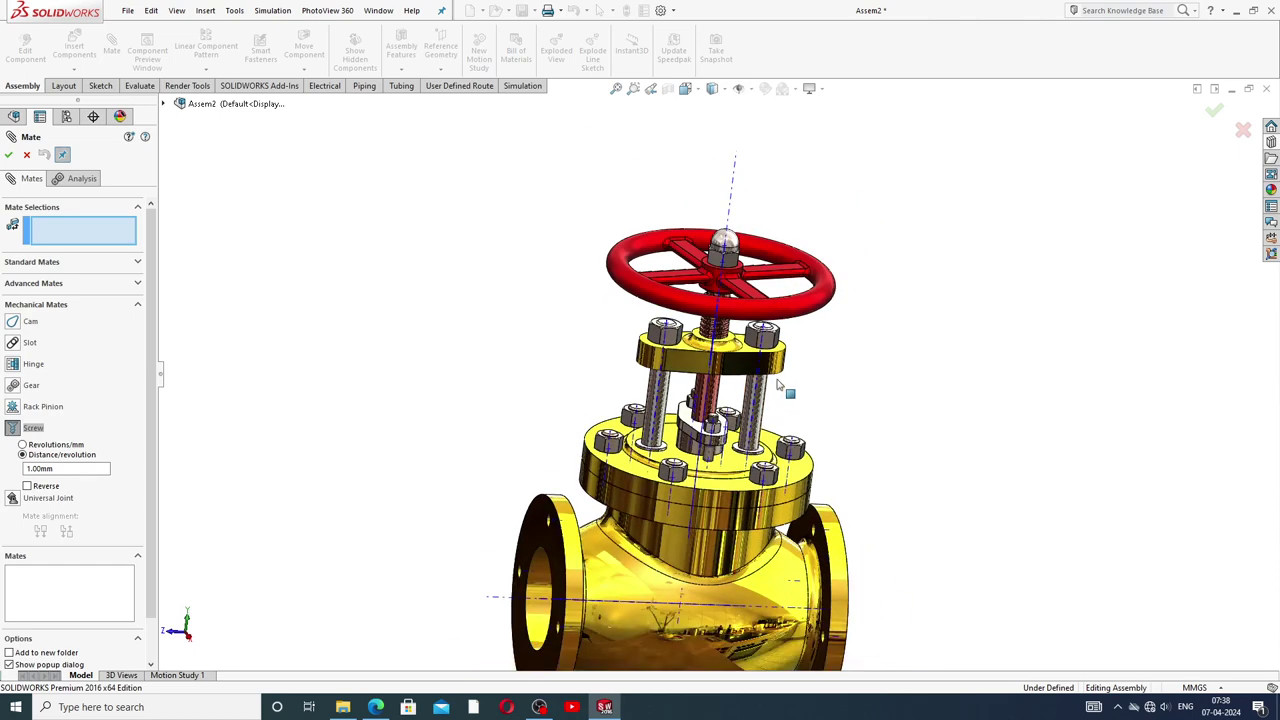
left_click_drag(768, 318, 757, 262)
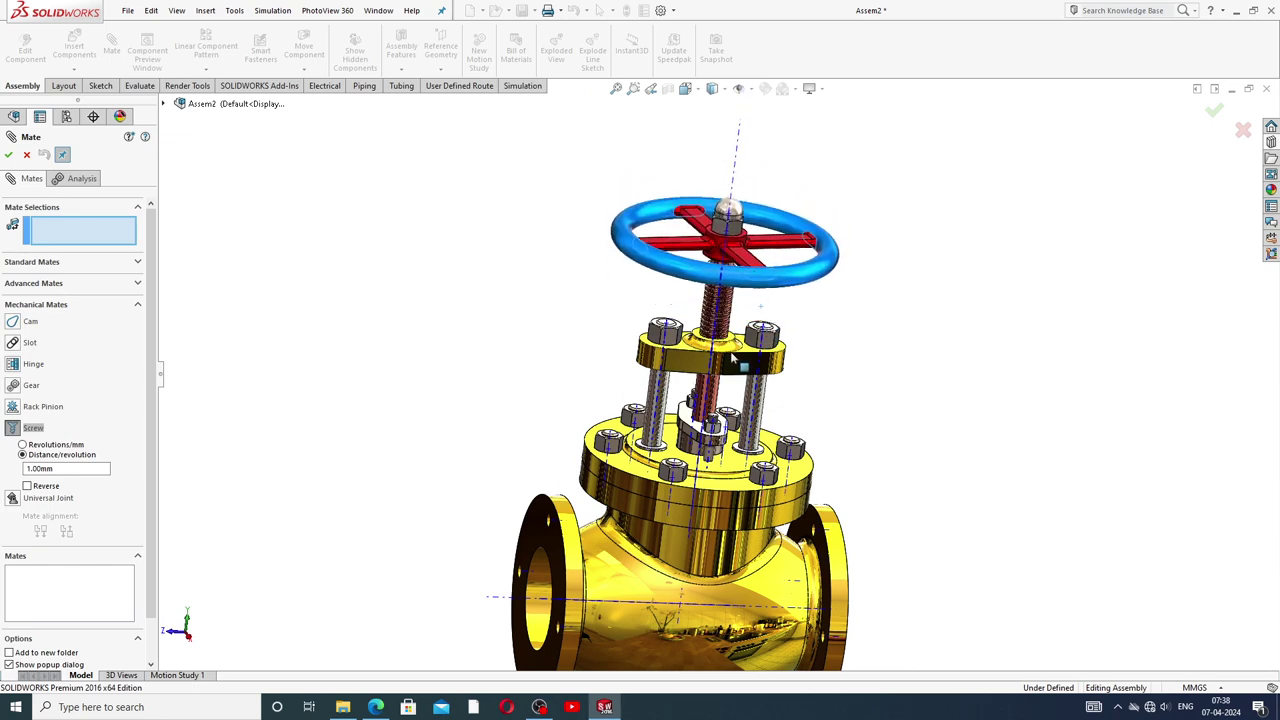
scroll(730, 323, "down", 2)
scroll(730, 323, "down", 2)
scroll(726, 318, "up", 3)
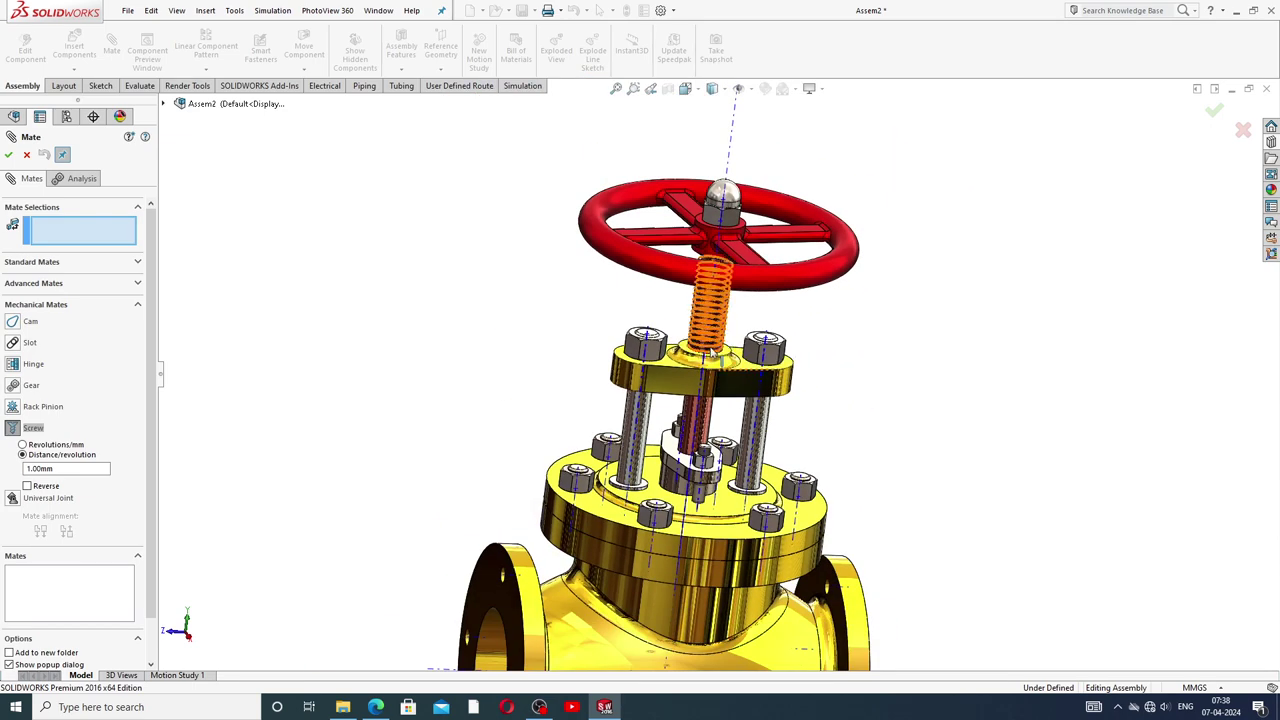
scroll(732, 313, "down", 2)
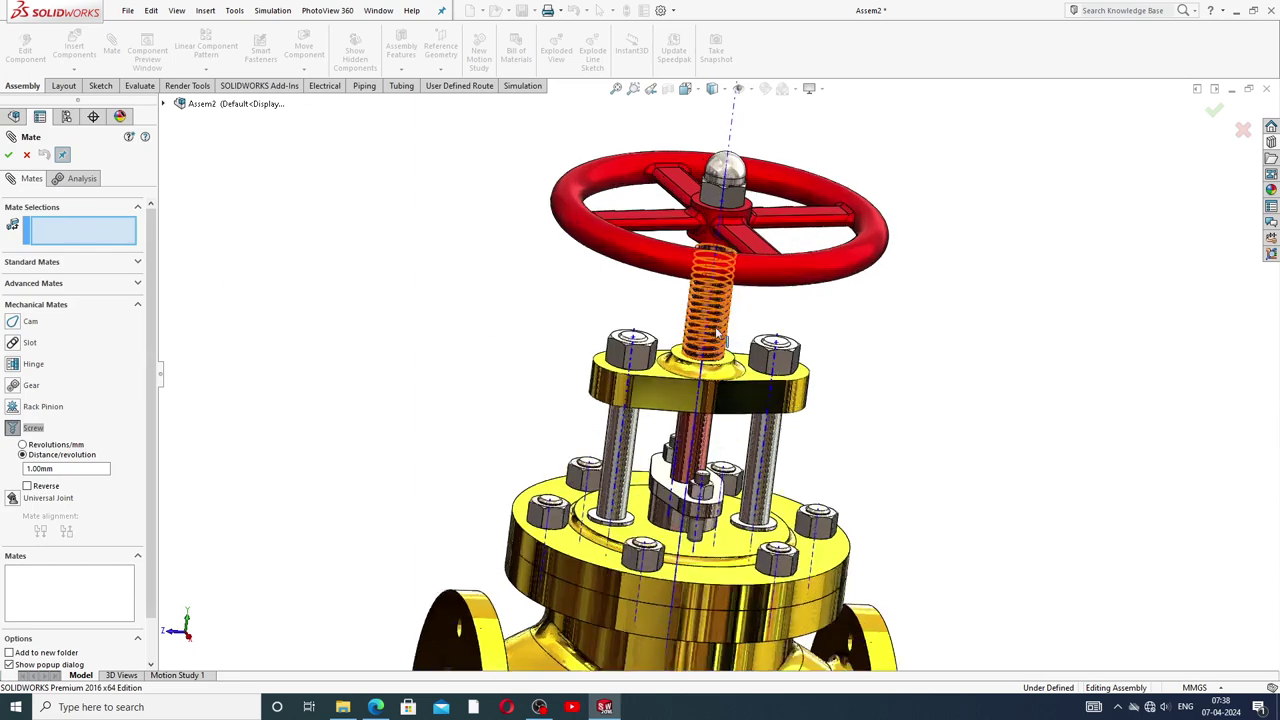
scroll(732, 313, "down", 2)
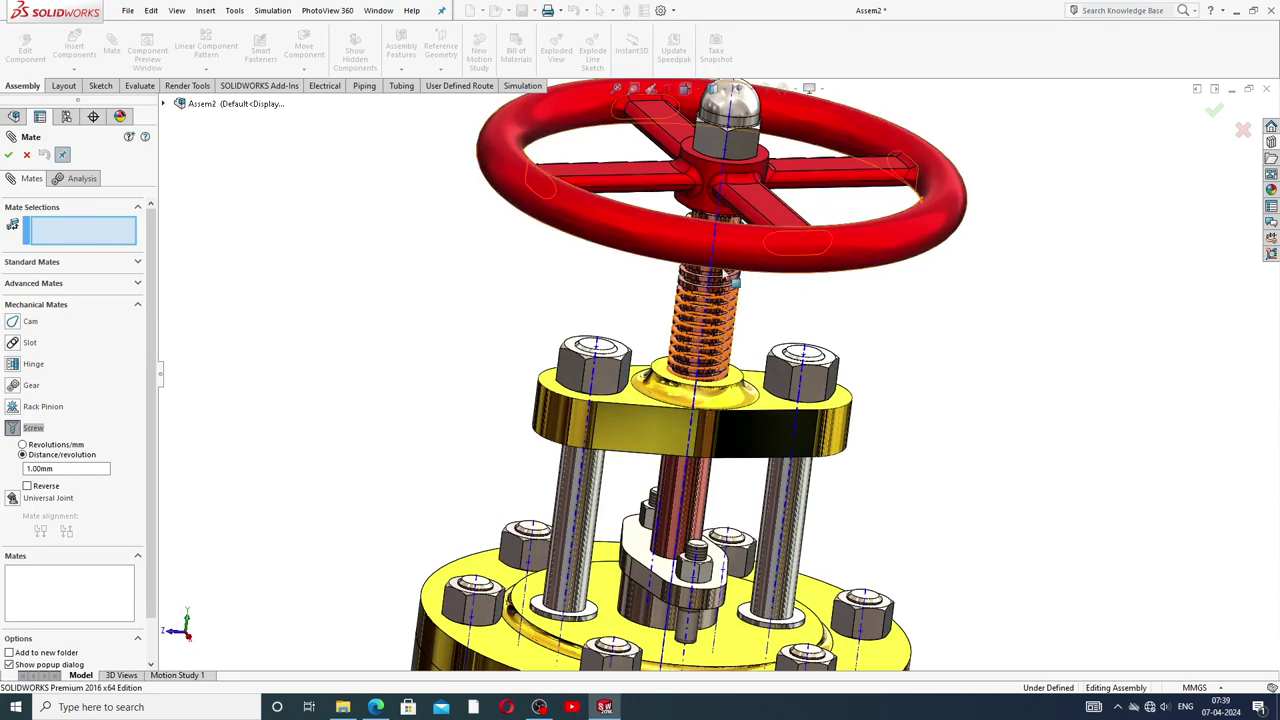
- Link the spindle axis to the bridge axis with a reversed Screw mate at 6mm per revolution
left_click(722, 224)
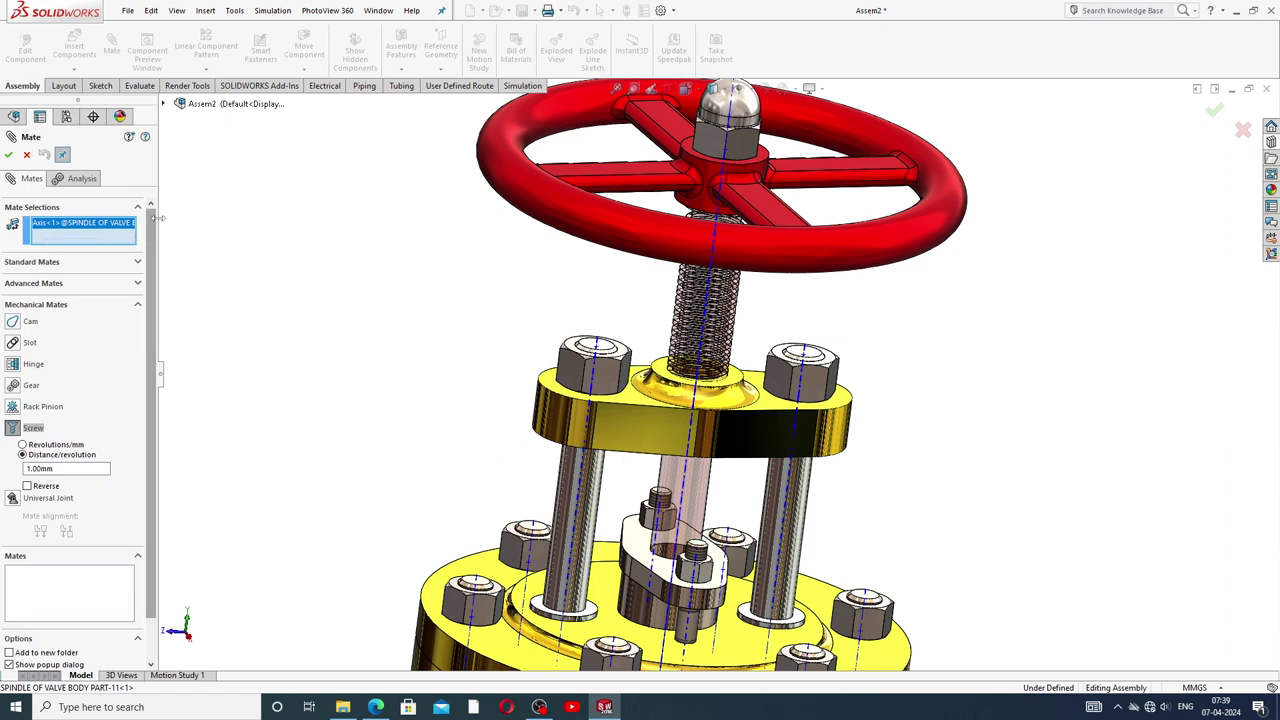
left_click_drag(157, 219, 177, 222)
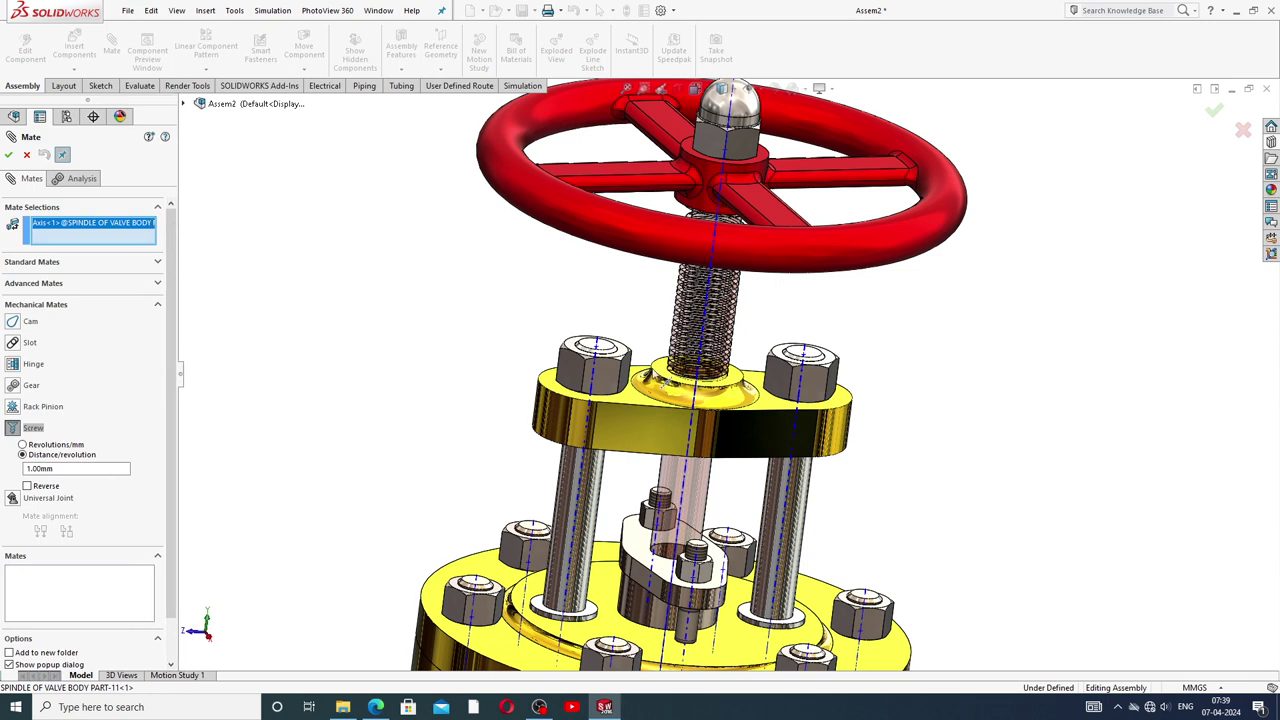
left_click(700, 398)
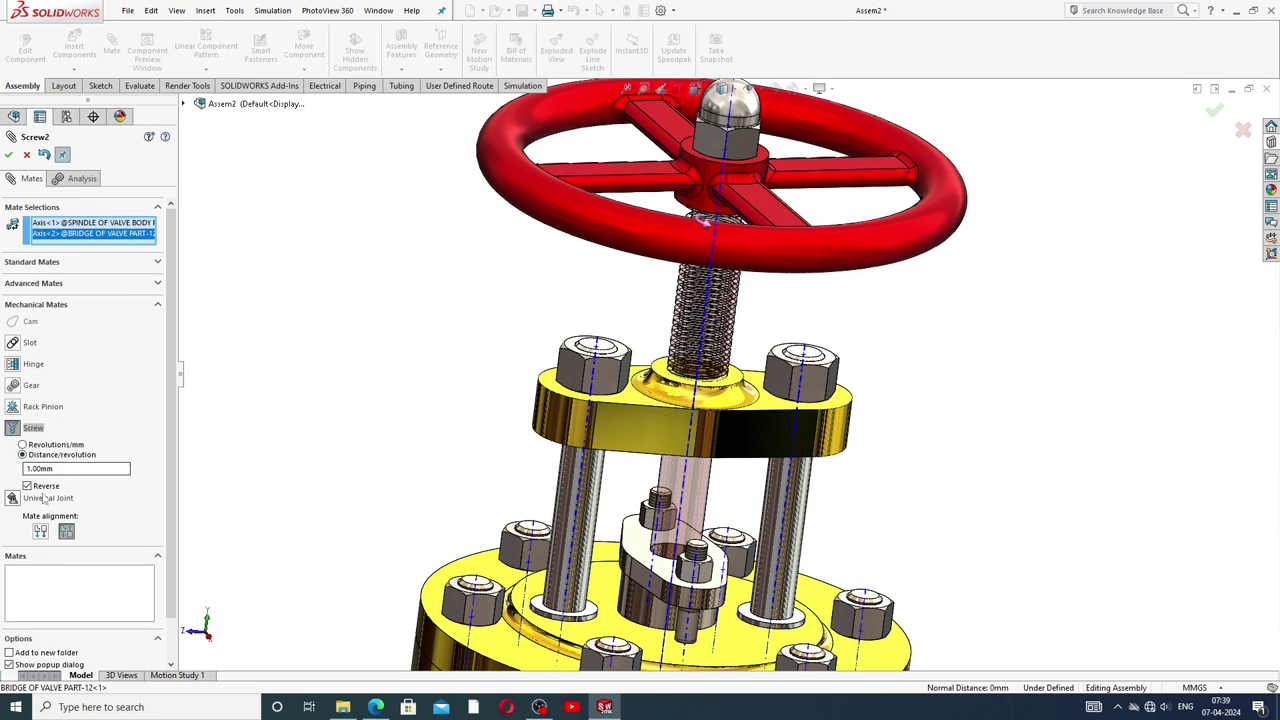
left_click_drag(58, 468, 9, 467)
type("6")
- Add the Screw2 mate, close the Mate dialog, and turn the handwheel to test it
left_click(9, 156)
left_click(9, 156)
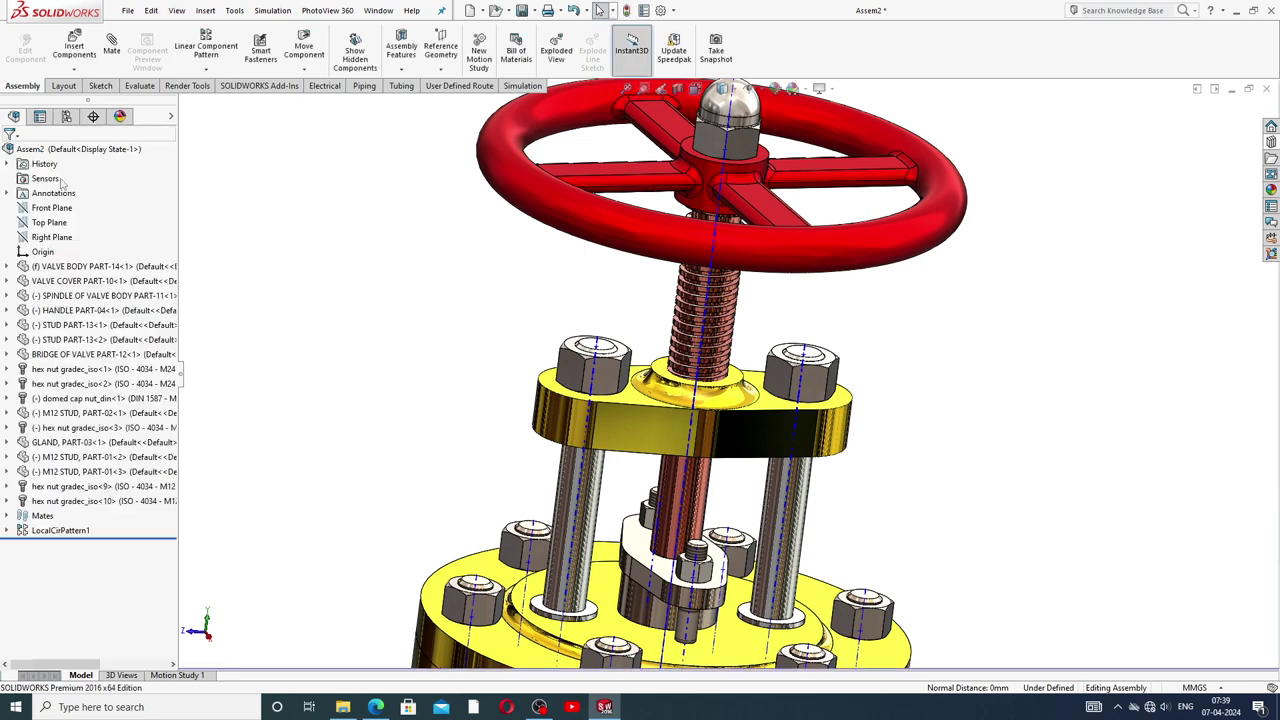
scroll(746, 341, "up", 3)
mouse_move(770, 307)
left_mouse_down()
mouse_move(683, 253)
mouse_move(700, 262)
left_mouse_up()
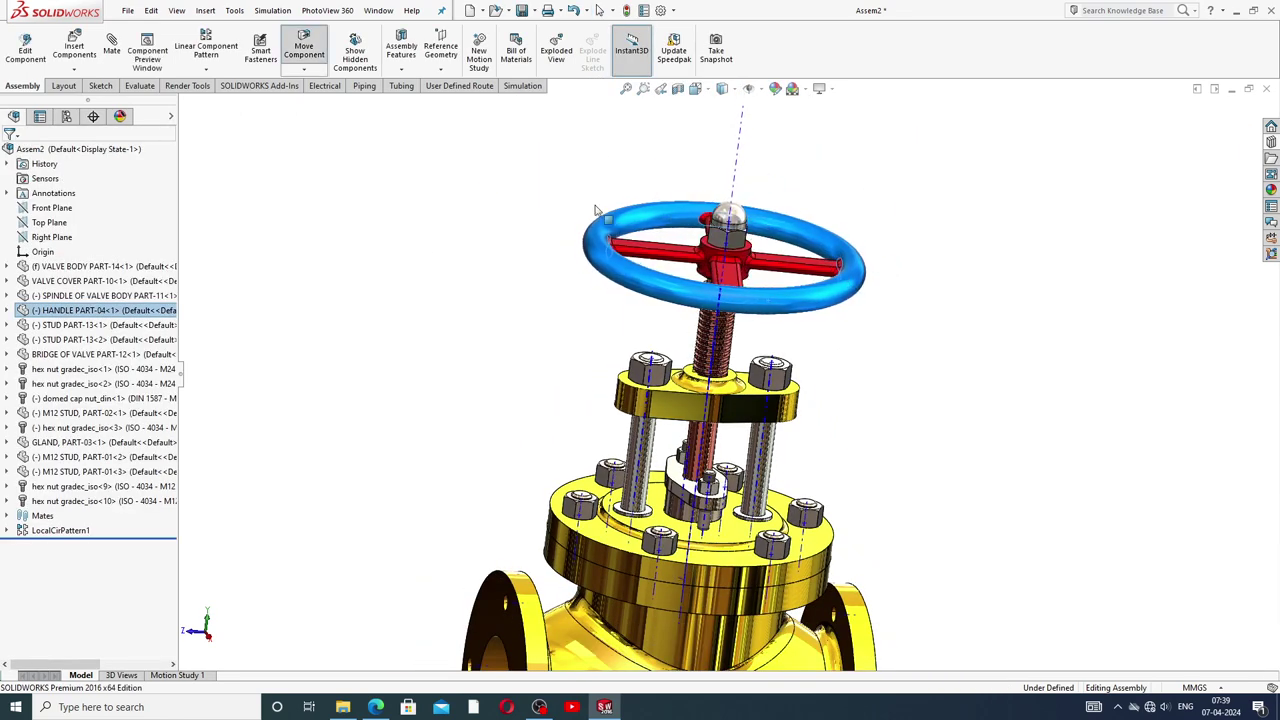
- Turn off the temporary axes display
left_click(762, 90)
left_click(769, 126)
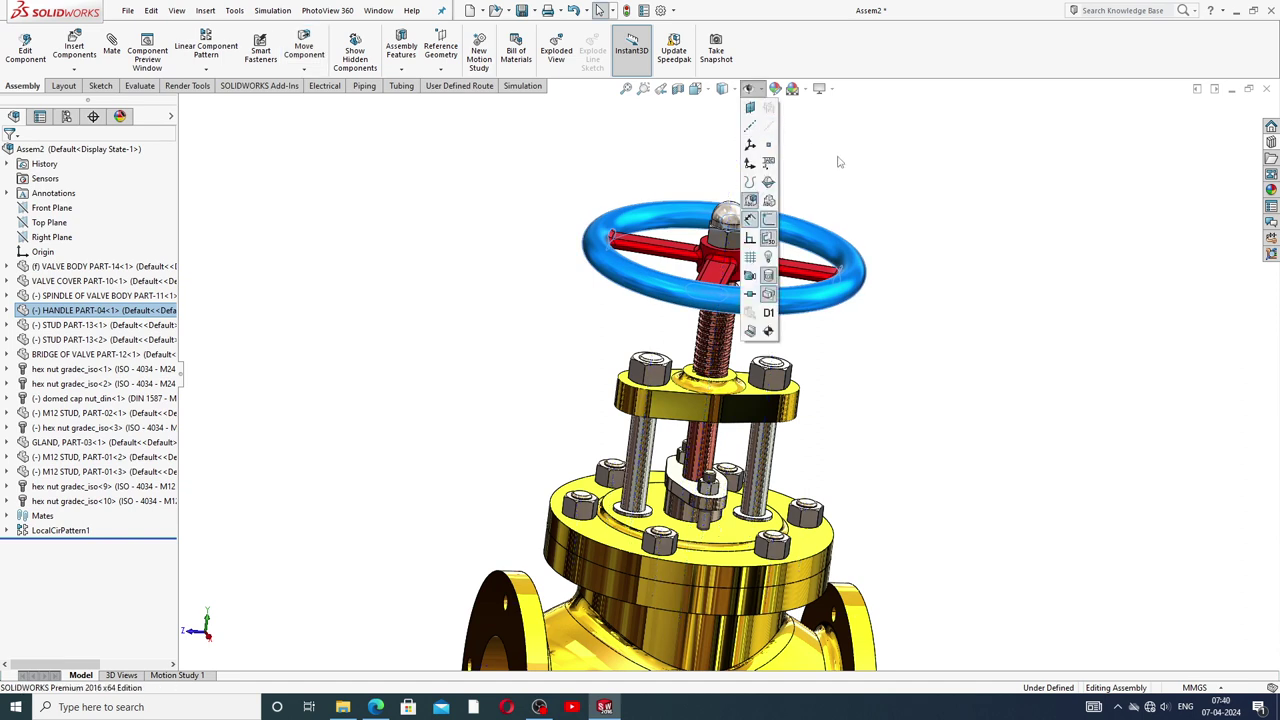
left_click(905, 208)
- Inspect the spindle's thread face from a side view of the bridge
scroll(740, 345, "down", 2)
scroll(725, 360, "down", 3)
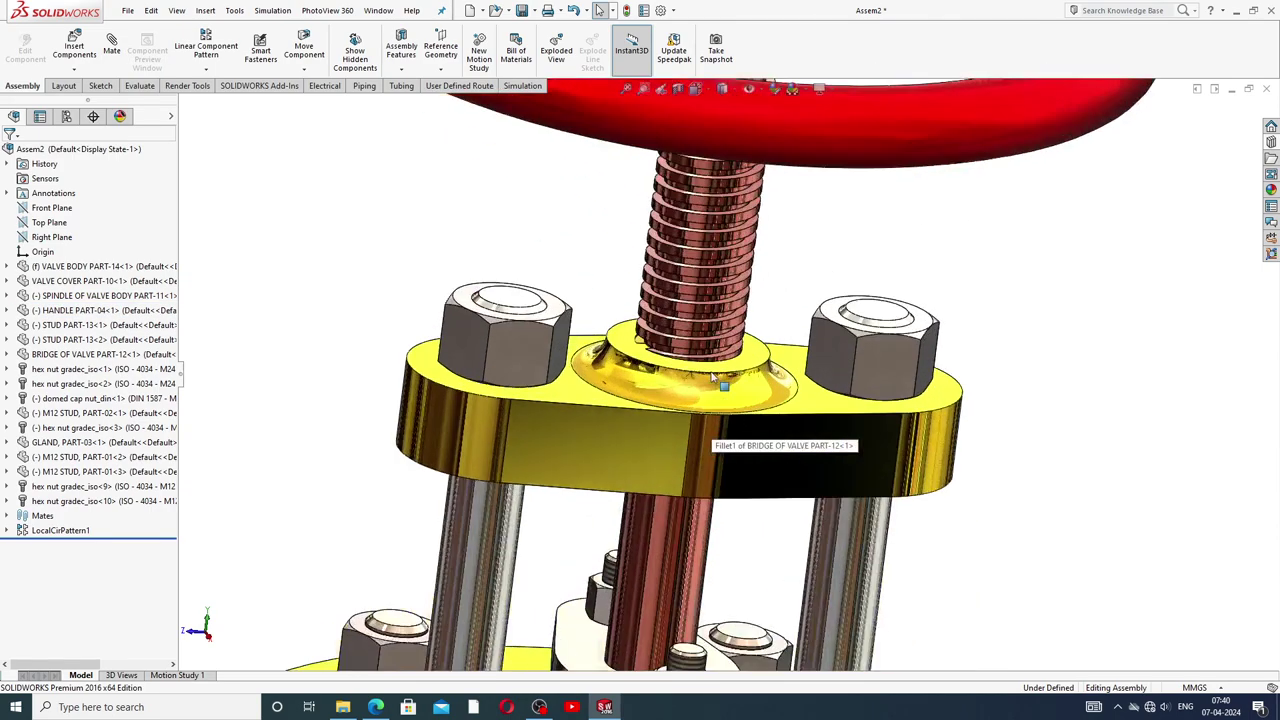
scroll(714, 375, "down", 4)
scroll(714, 375, "down", 2)
scroll(700, 365, "down", 2)
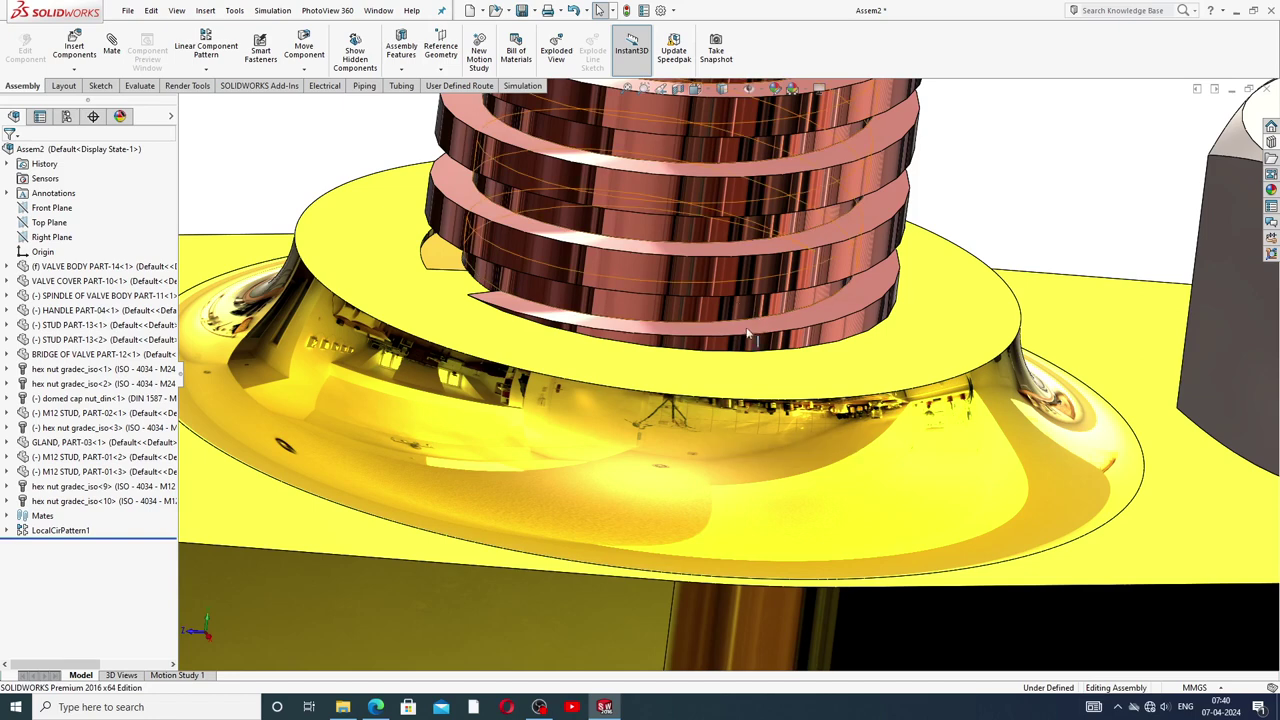
left_click(750, 335)
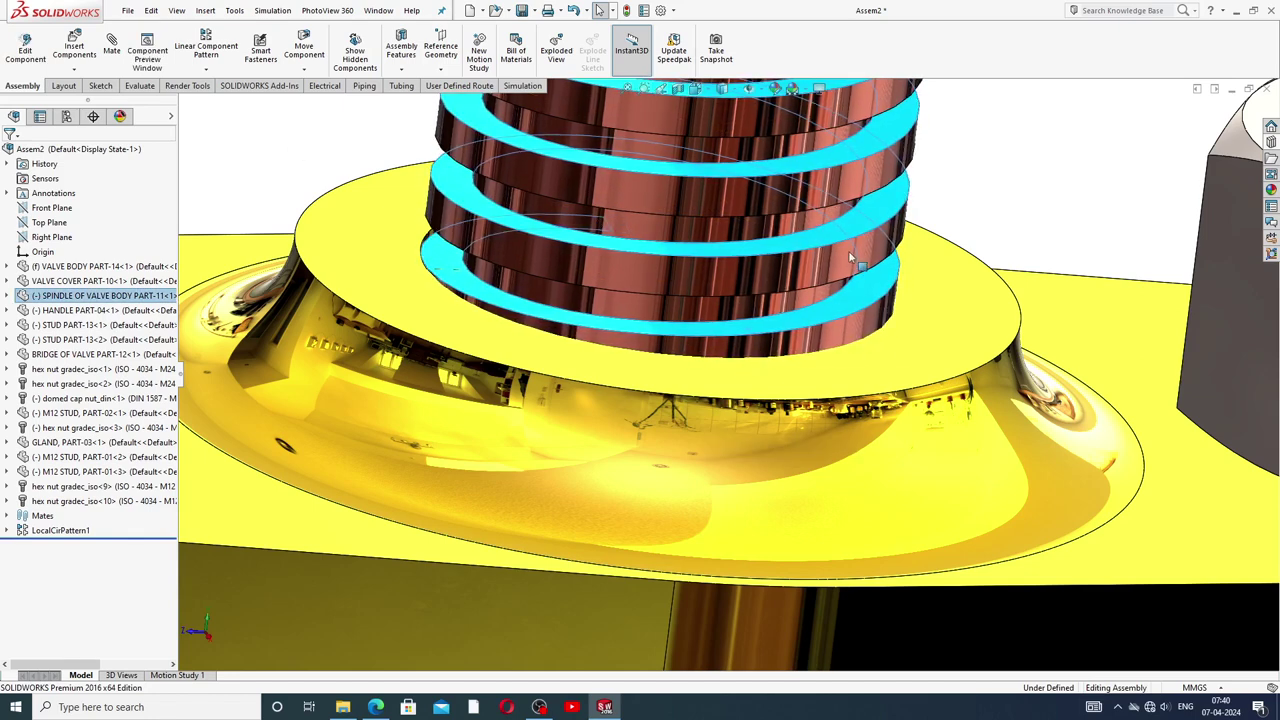
scroll(869, 304, "up", 3)
scroll(809, 509, "up", 2)
middle_click_drag(809, 509, 793, 352)
scroll(793, 352, "up", 2)
scroll(800, 320, "up", 1)
scroll(810, 290, "up", 2)
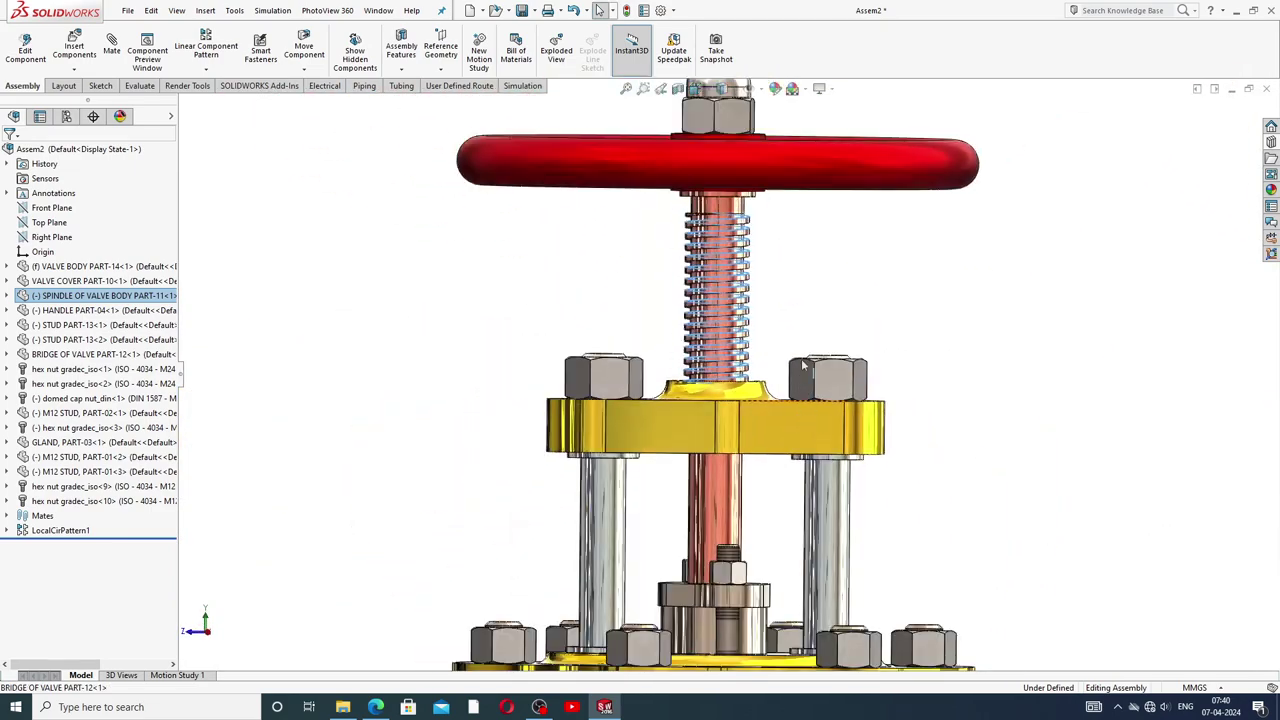
left_click(816, 278)
scroll(781, 324, "up", 3)
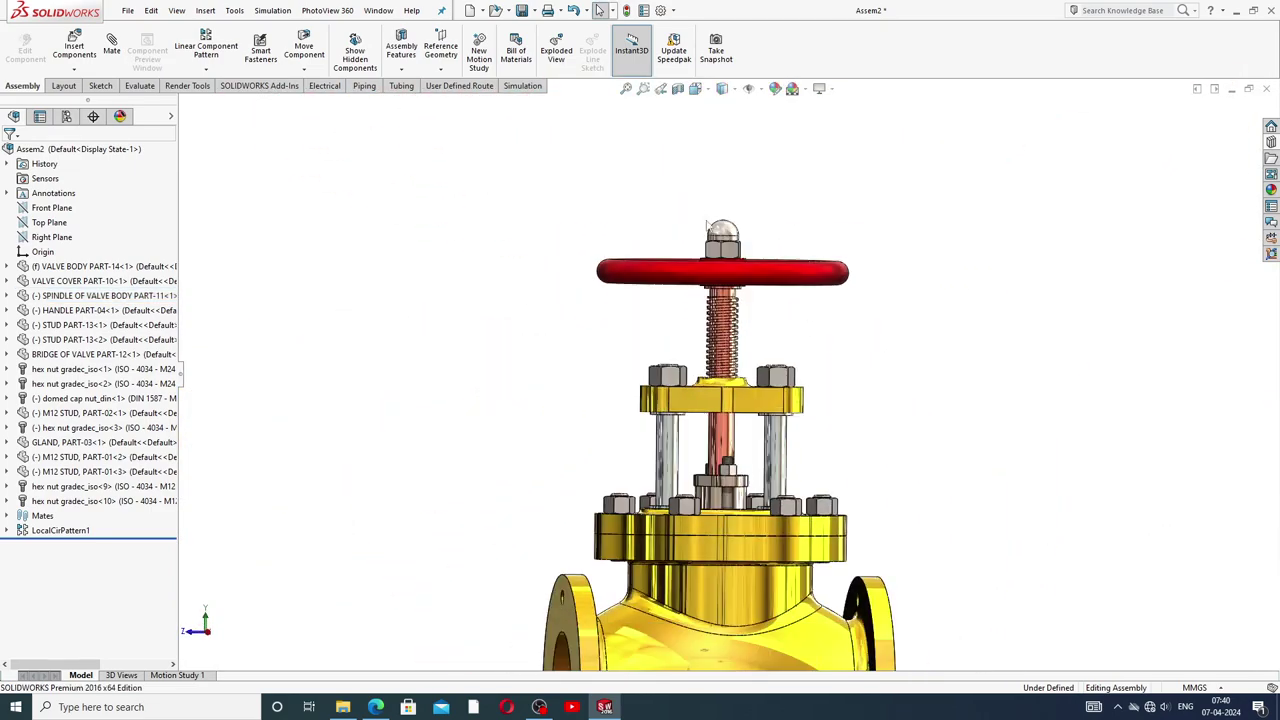
- Rotate the handwheel to check the spindle follows, then section the valve on the Right Plane
left_click(723, 270)
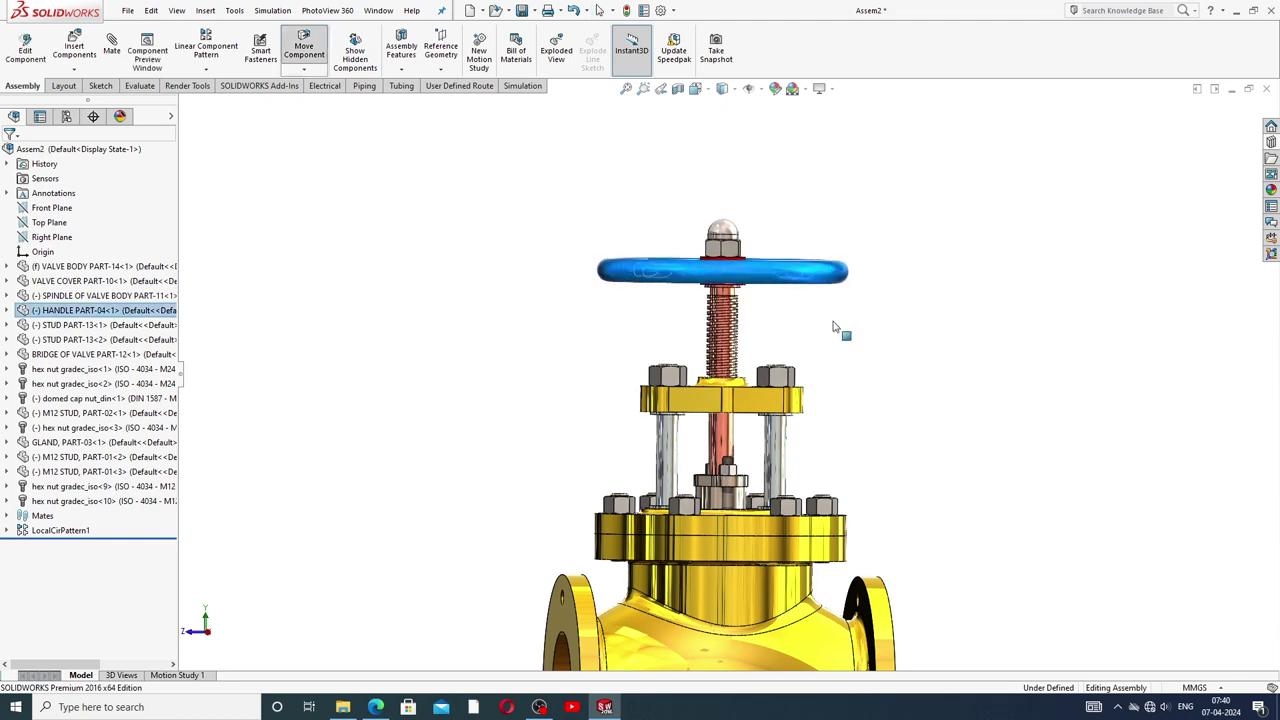
key("ctrl+7")
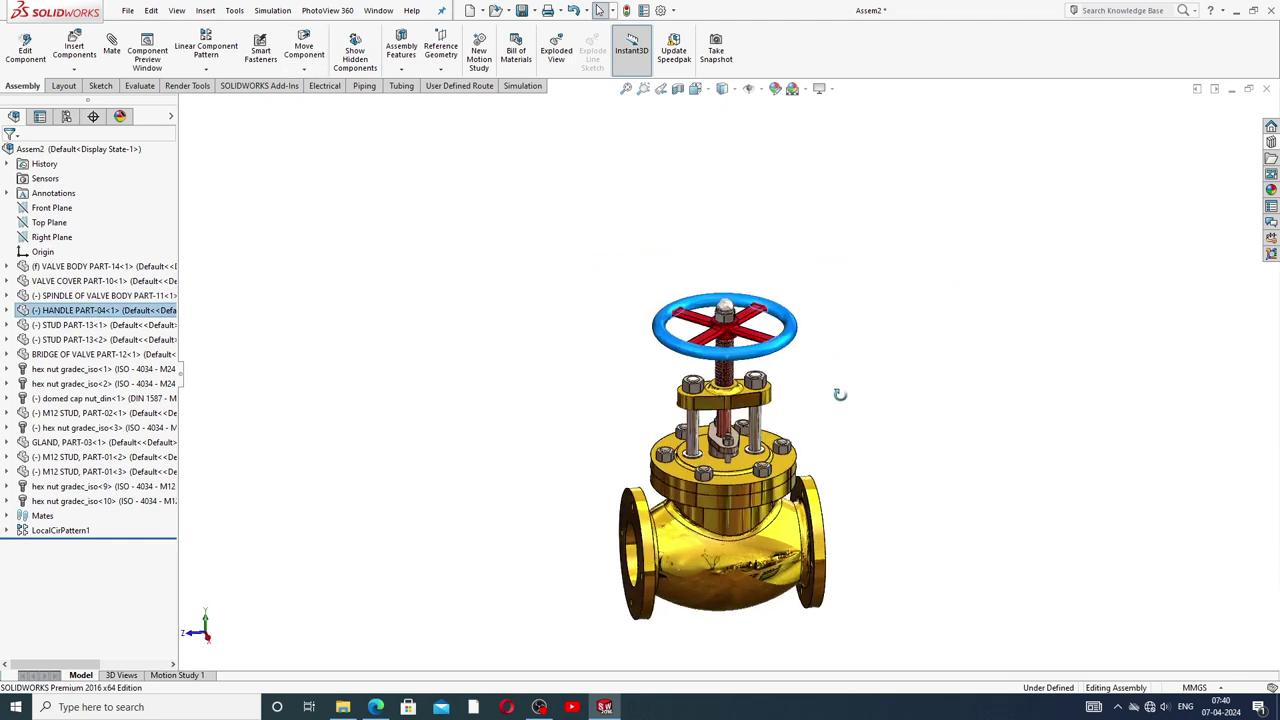
middle_click_drag(840, 394, 811, 363)
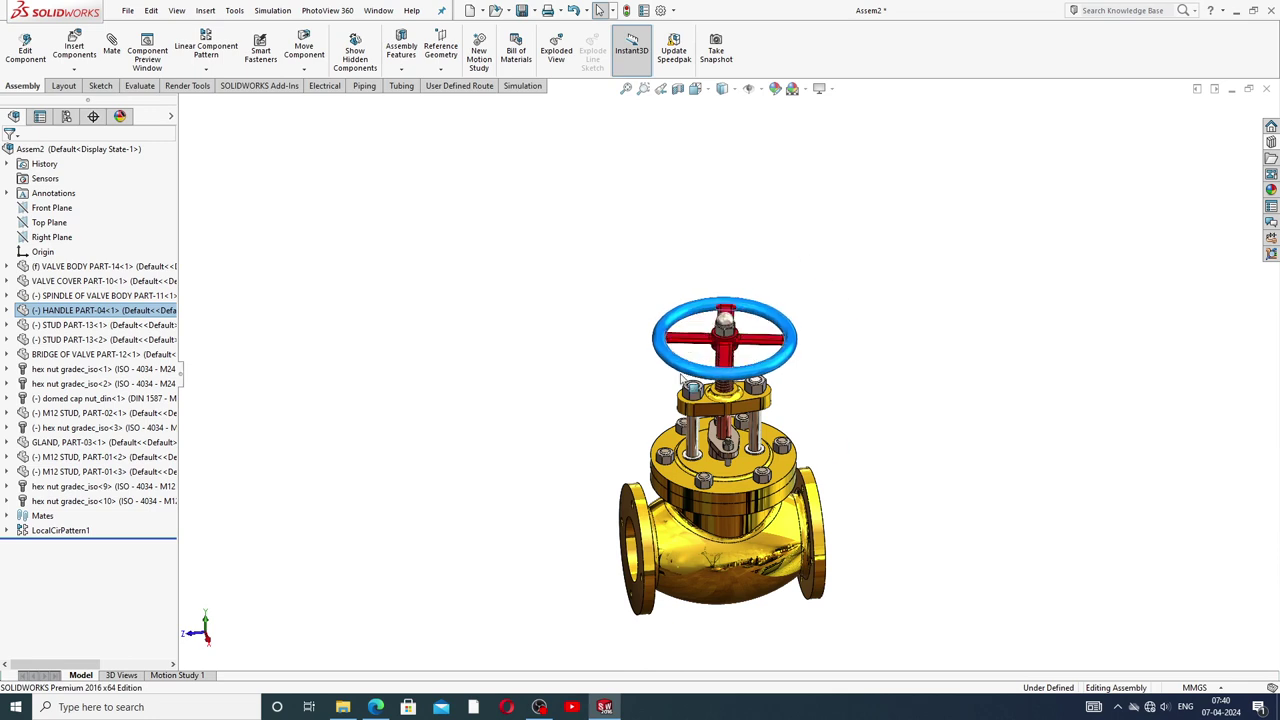
mouse_move(681, 378)
left_mouse_down()
mouse_move(772, 370)
mouse_move(886, 286)
left_mouse_up()
left_click(760, 296)
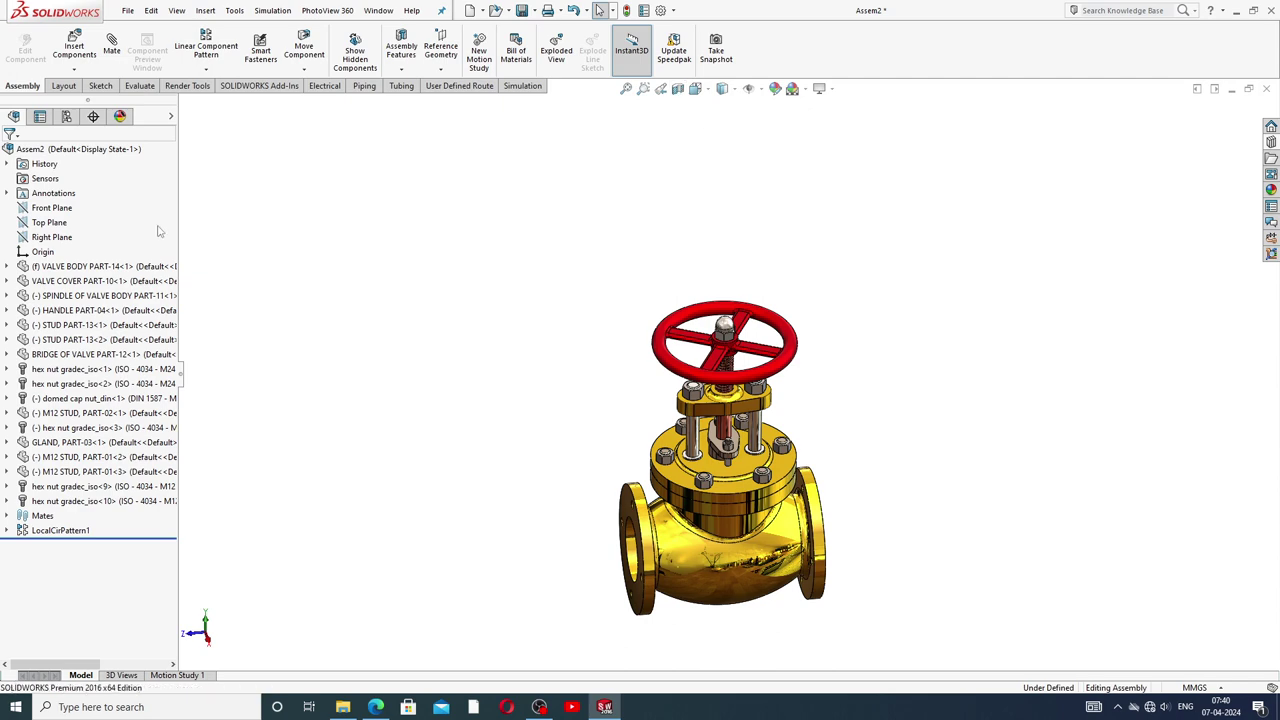
left_click(62, 240)
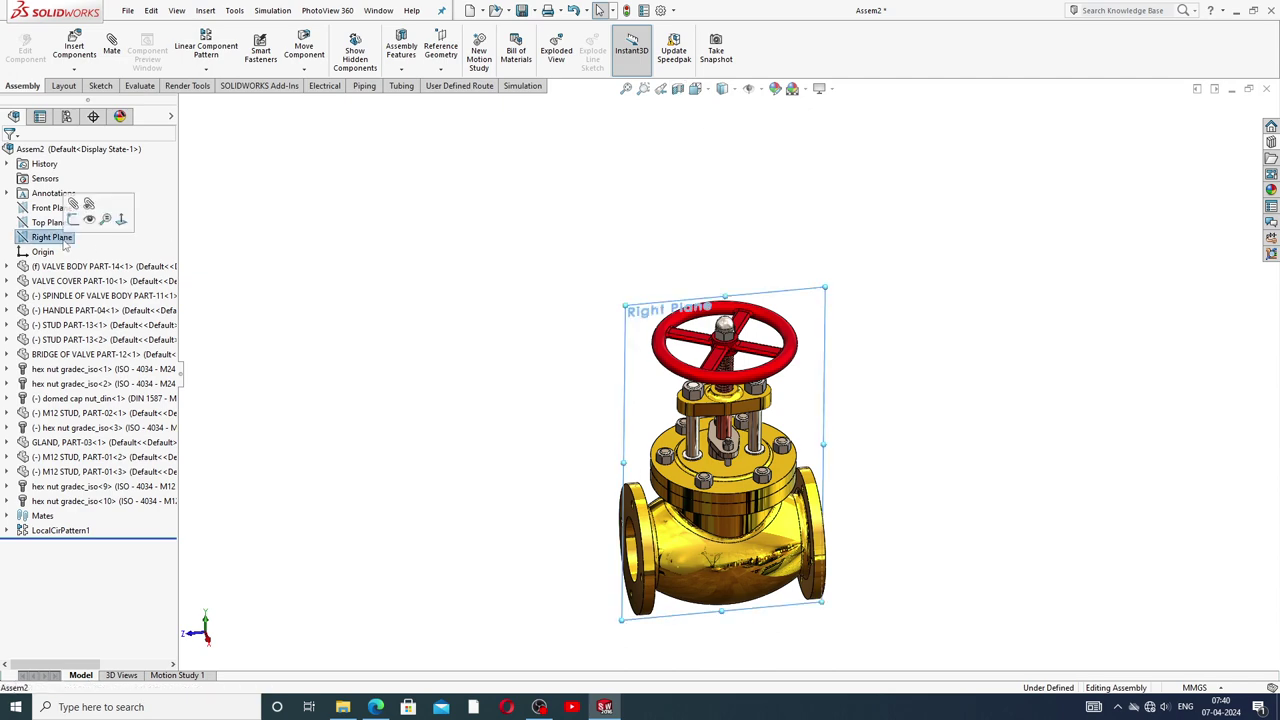
left_click(677, 89)
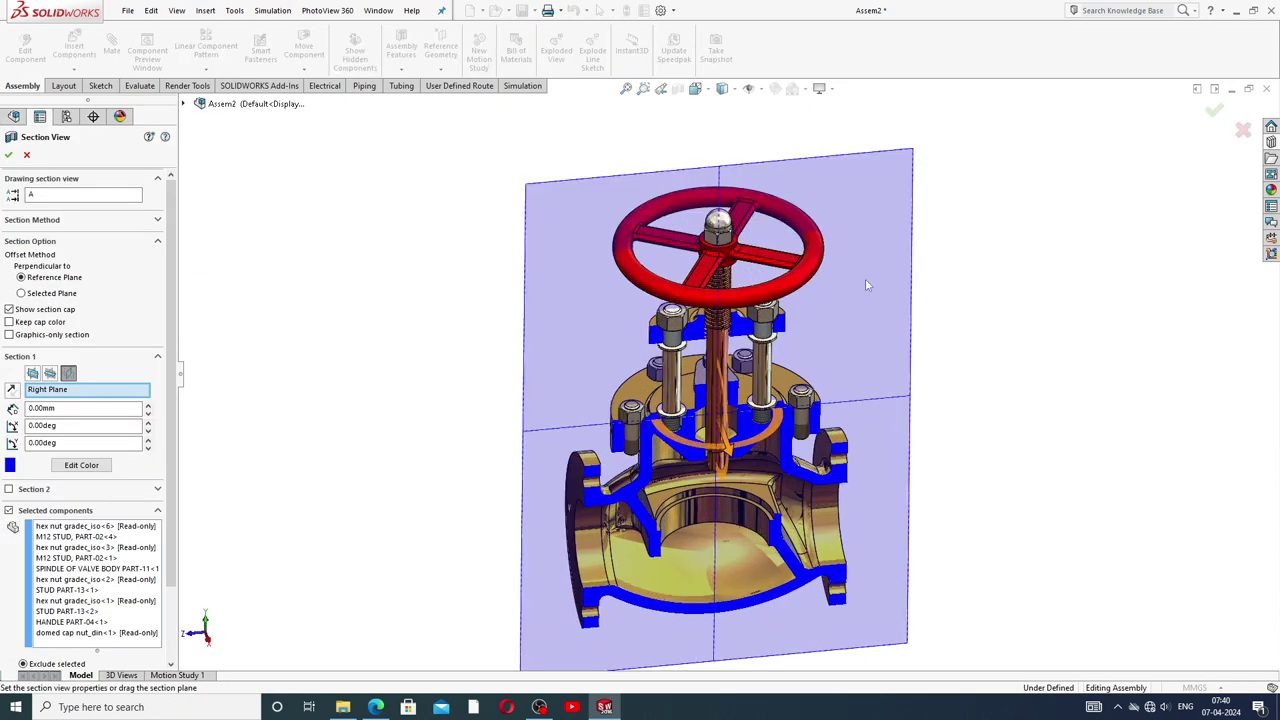
- Accept the Right Plane section and zoom in on the spindle threads in the bridge
key("shift+z")
key("shift+z")
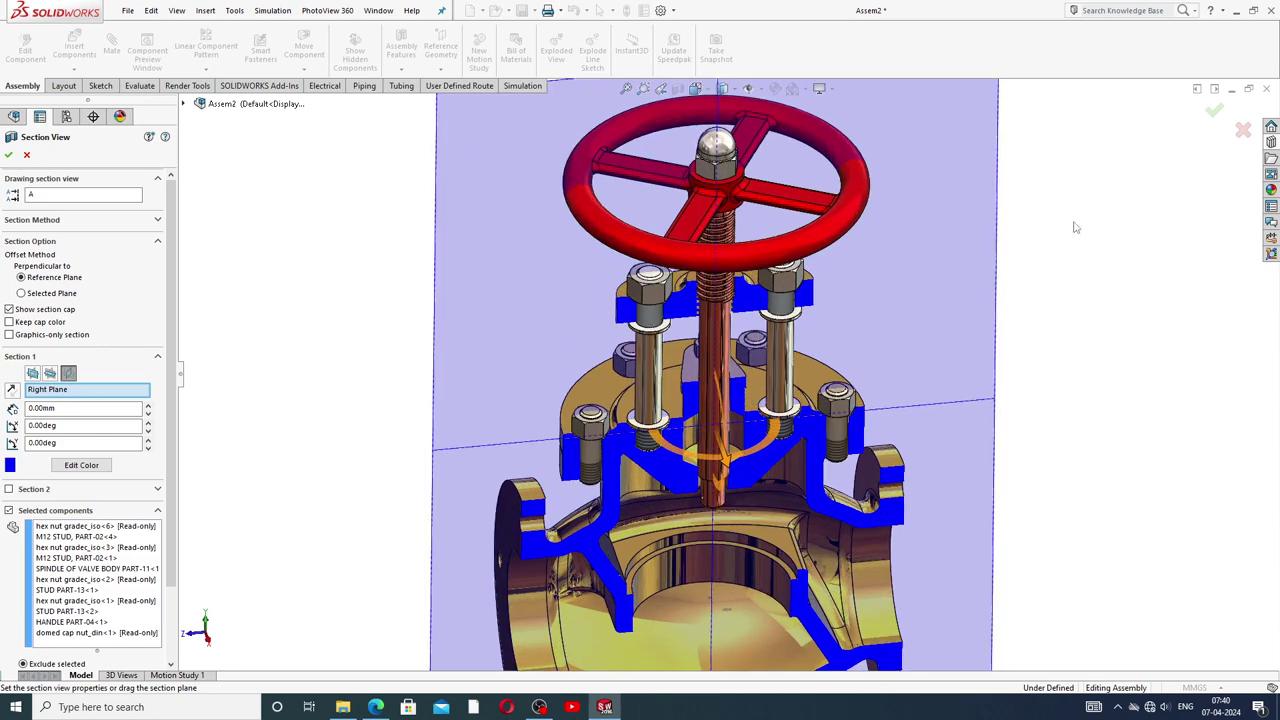
left_click(1214, 115)
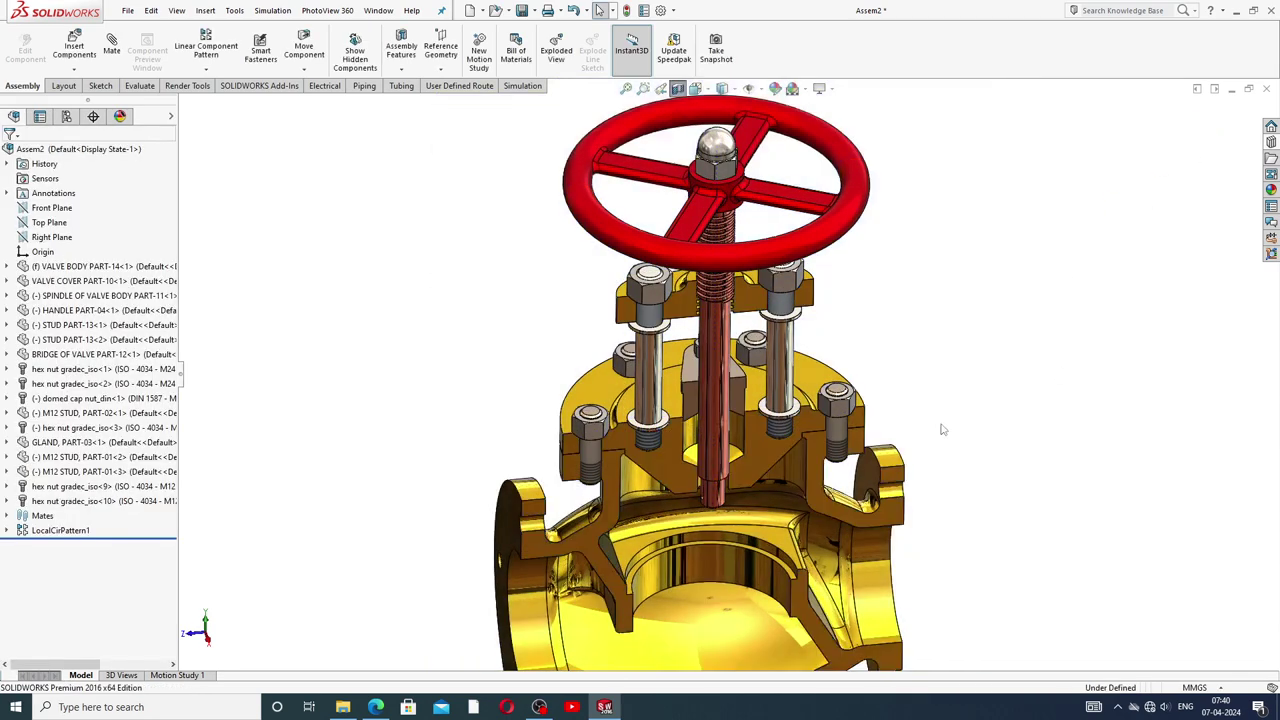
scroll(769, 478, "down", 3)
scroll(753, 477, "up", 3)
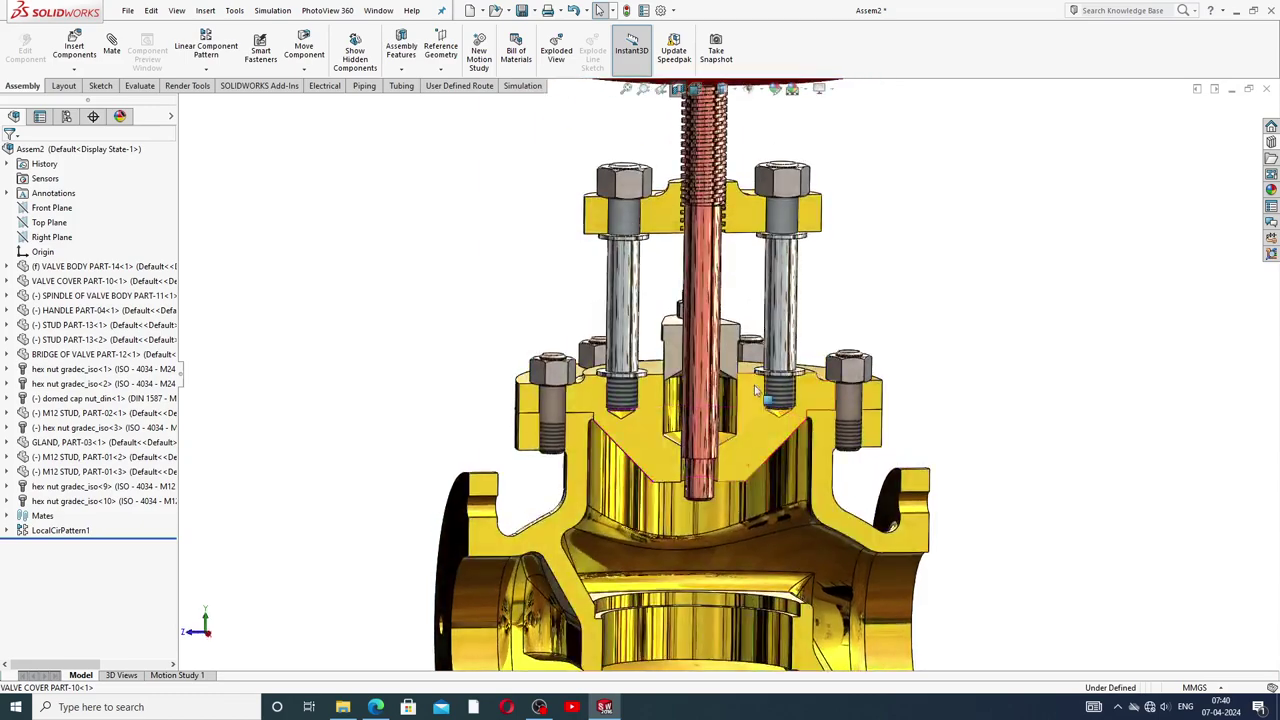
scroll(730, 307, "up", 3)
scroll(731, 307, "down", 2)
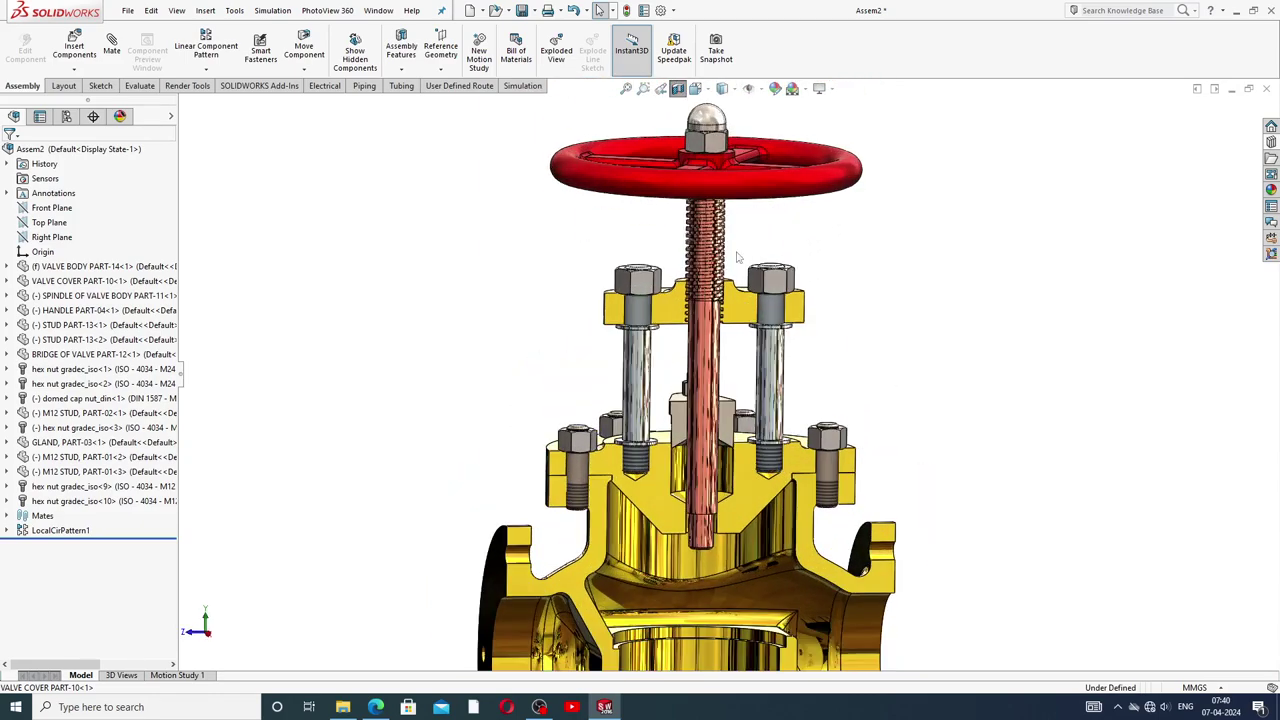
scroll(676, 376, "down", 3)
scroll(676, 376, "down", 2)
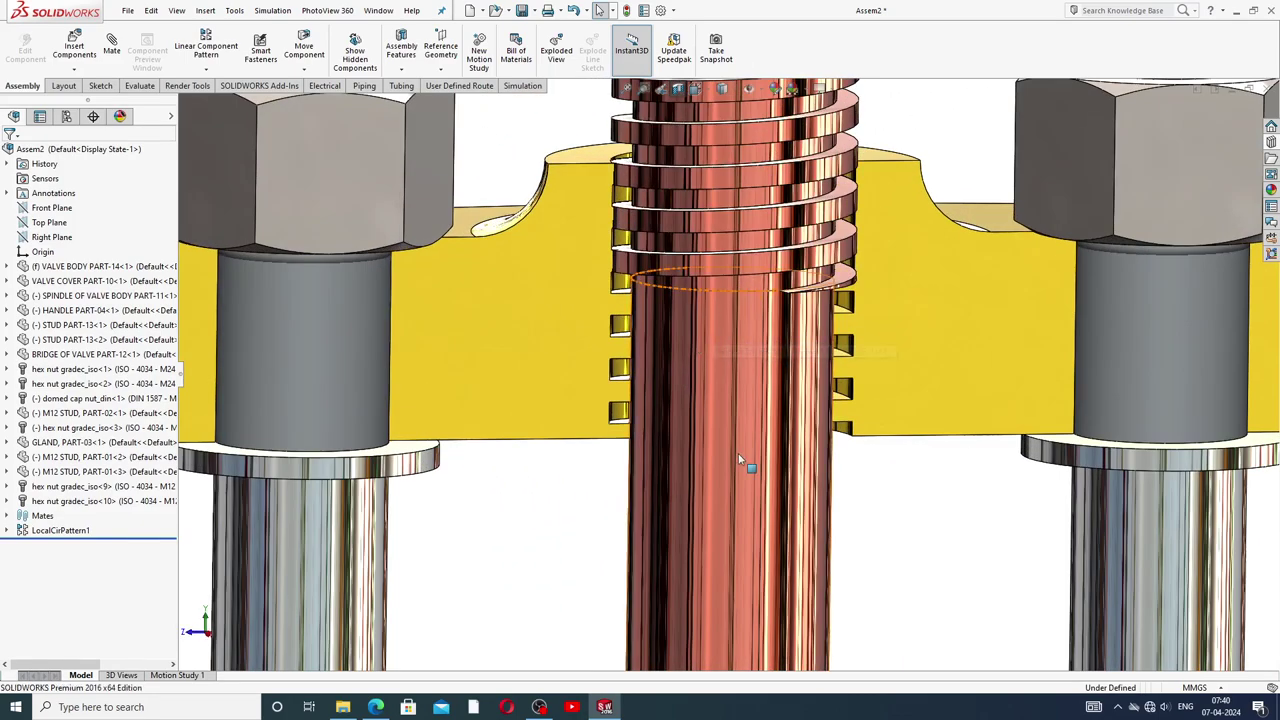
- Drag the spindle to rotate it back and forth through the bridge threads
left_click(673, 462)
left_click_drag(673, 462, 648, 512)
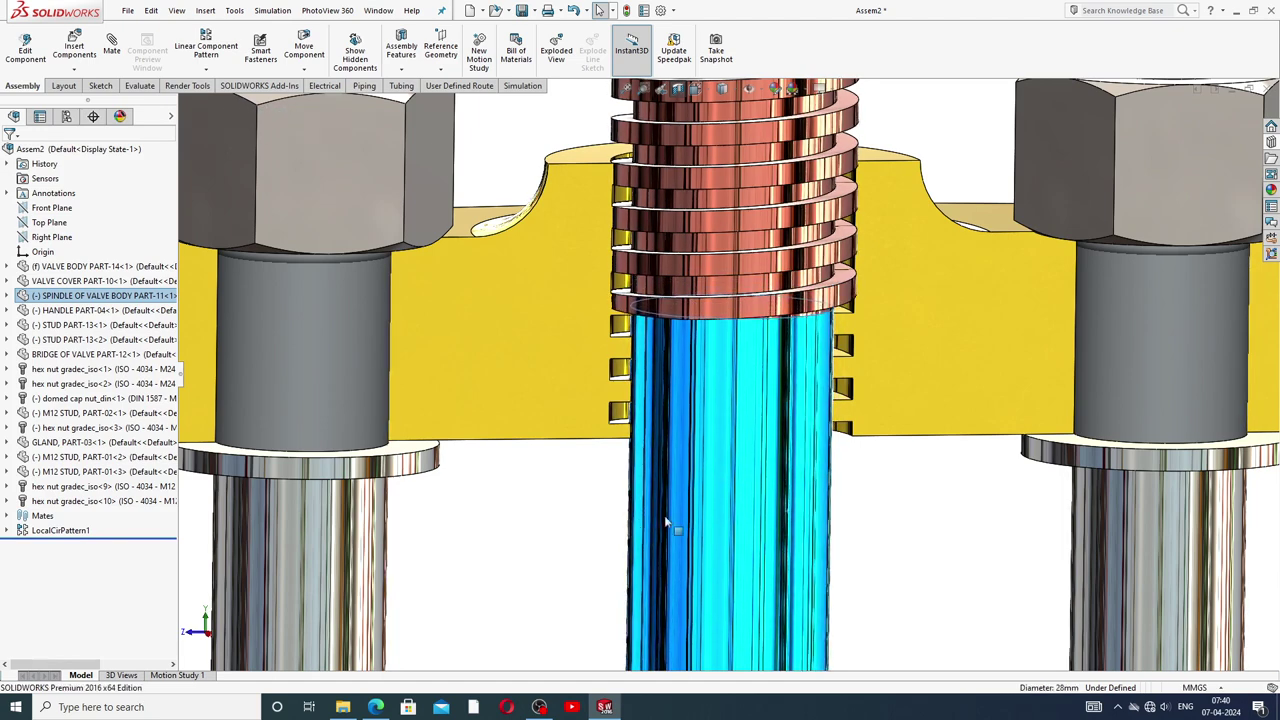
left_click_drag(788, 517, 671, 541)
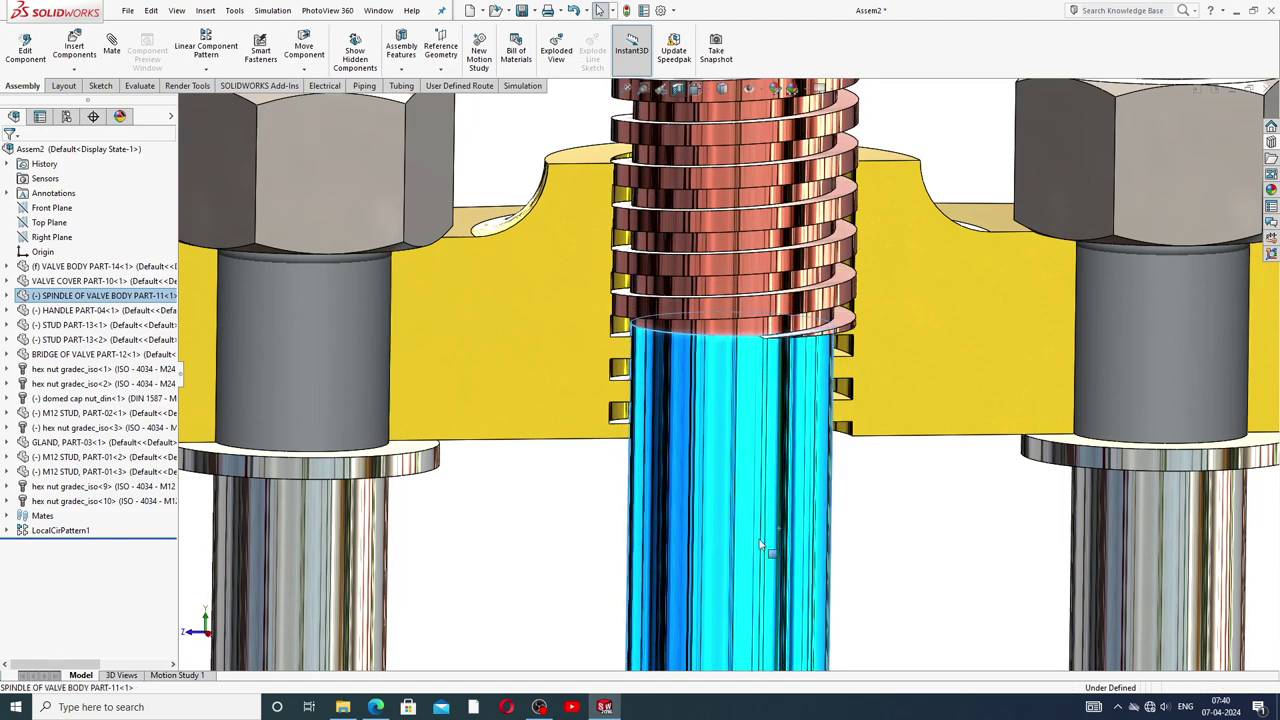
left_click_drag(760, 545, 810, 555)
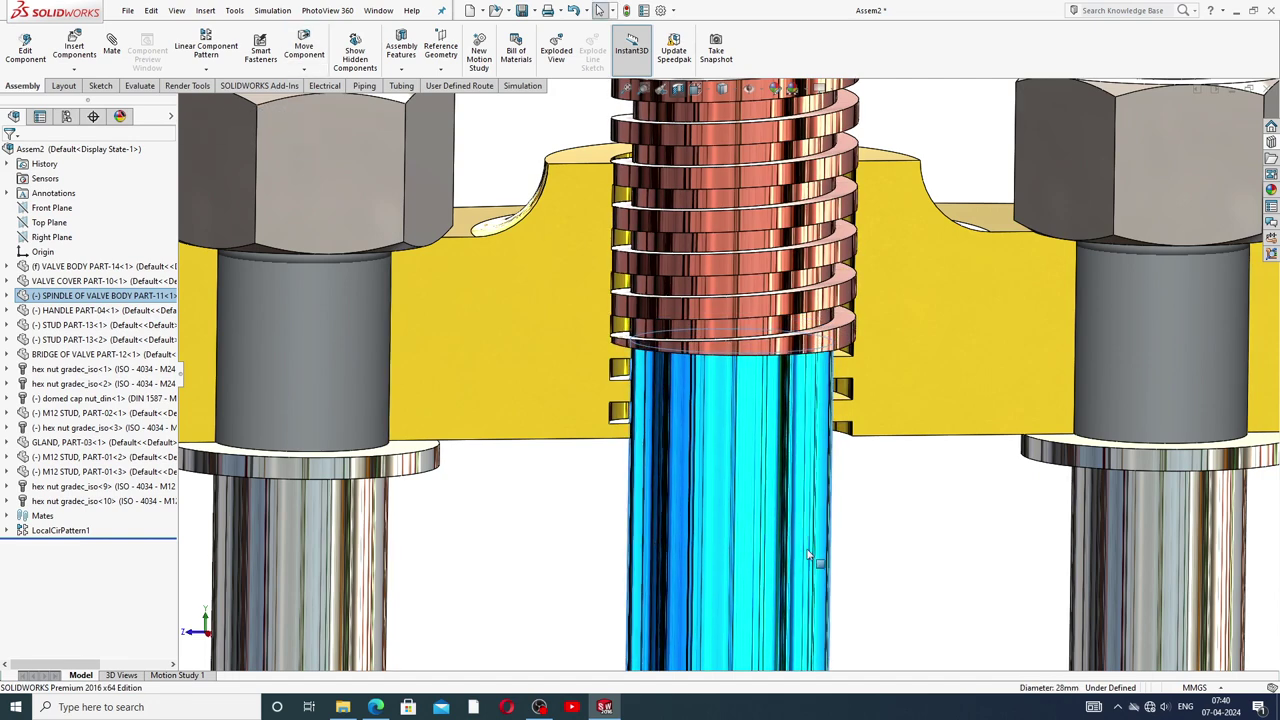
key("z")
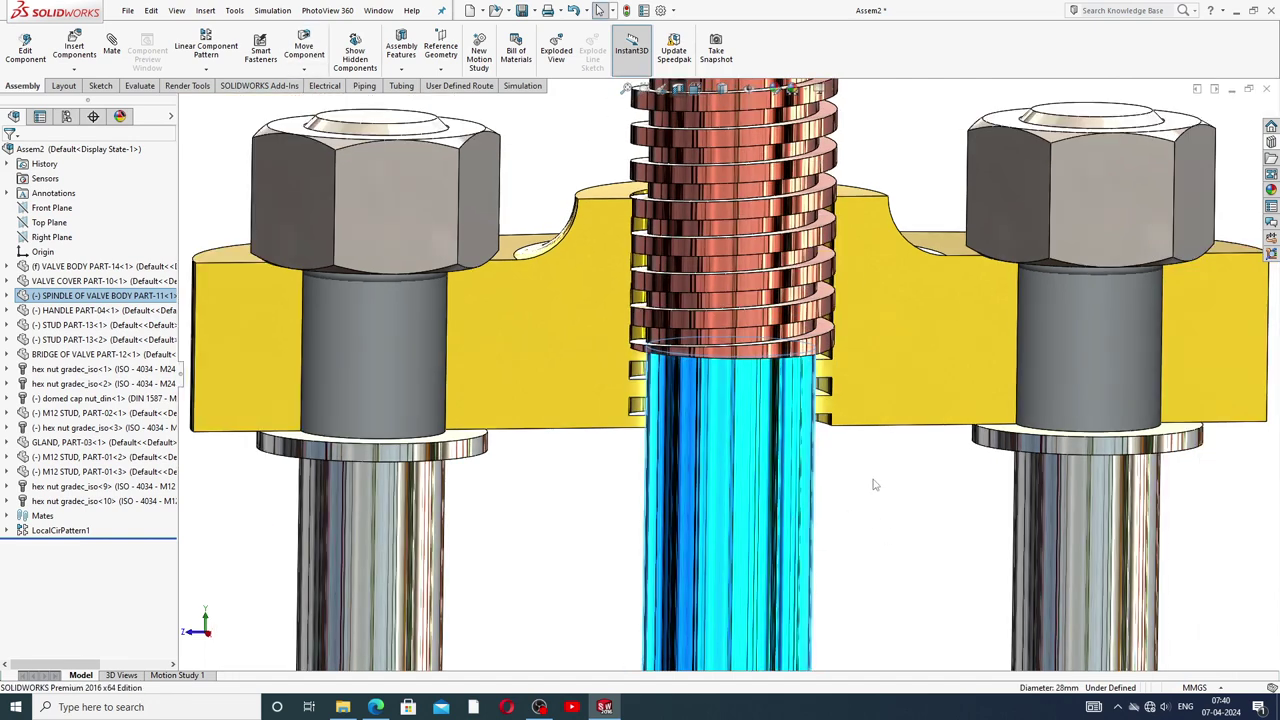
key("z")
middle_click_drag(812, 471, 785, 462)
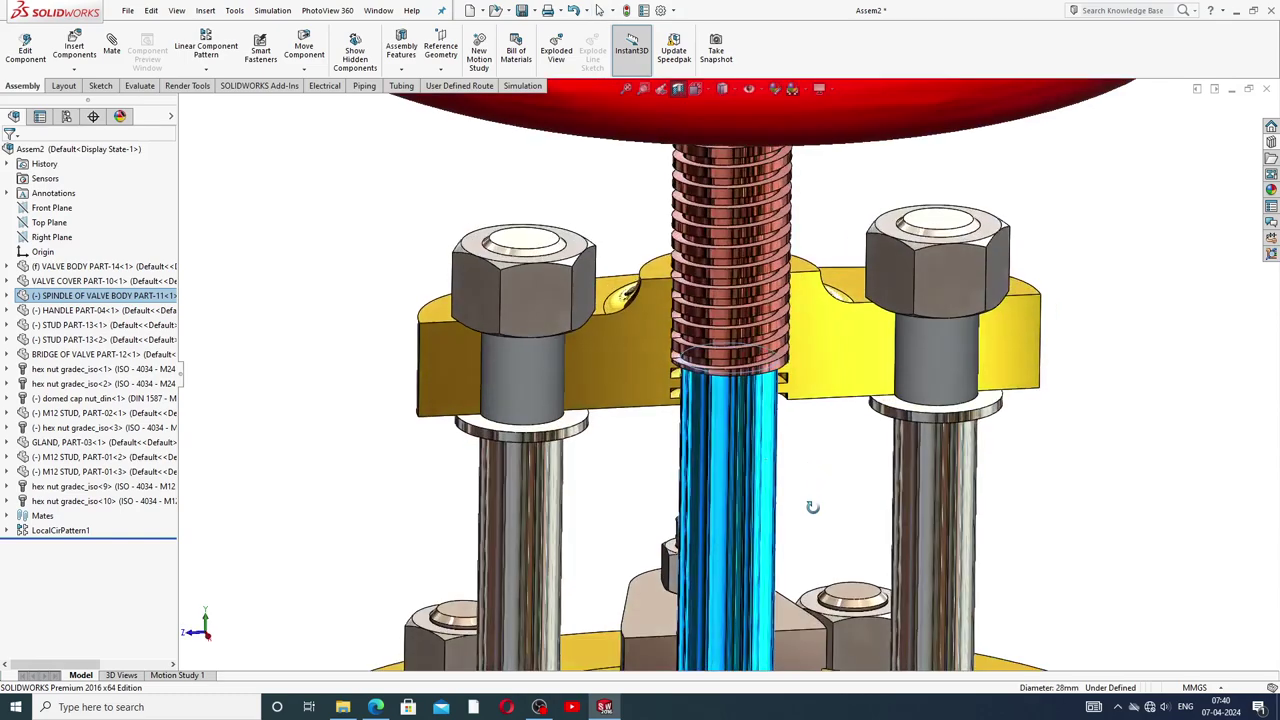
scroll(775, 458, "down", 2)
scroll(719, 436, "down", 2)
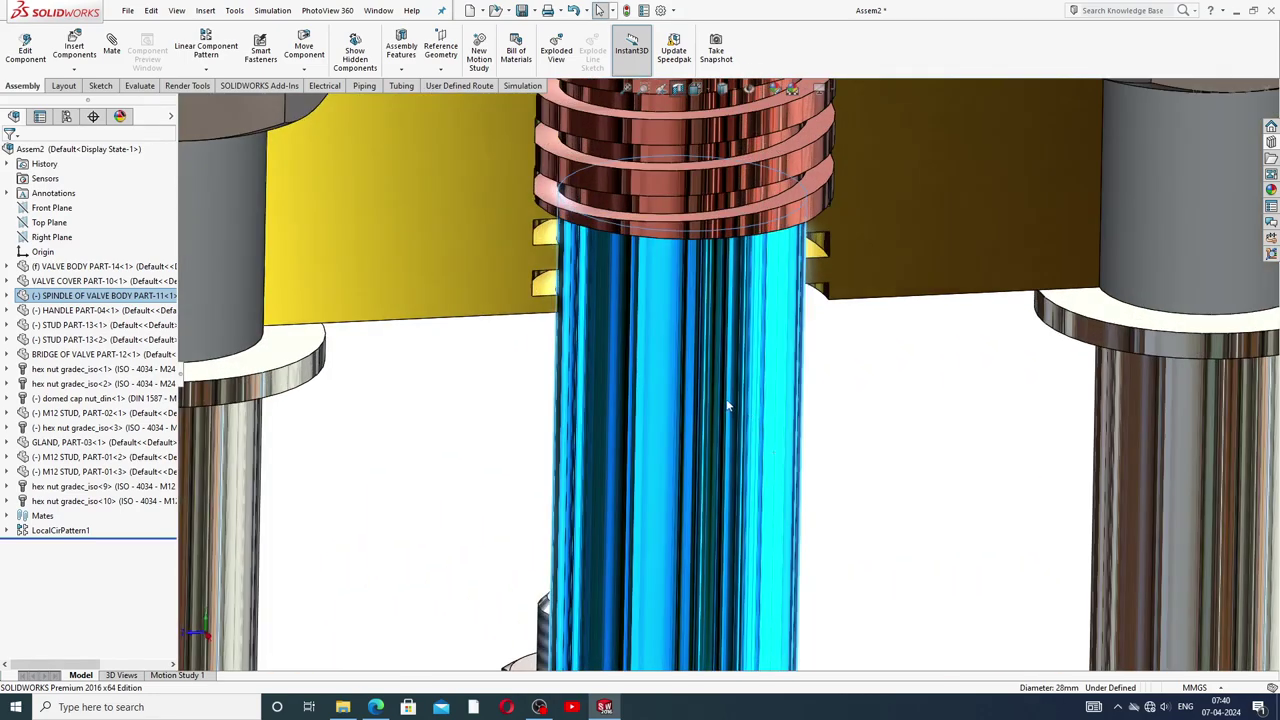
mouse_move(545, 418)
left_mouse_down()
mouse_move(700, 423)
mouse_move(600, 437)
mouse_move(737, 428)
mouse_move(615, 445)
mouse_move(749, 443)
mouse_move(646, 451)
mouse_move(740, 458)
mouse_move(659, 458)
mouse_move(720, 491)
mouse_move(670, 484)
mouse_move(608, 505)
mouse_move(800, 493)
mouse_move(581, 496)
mouse_move(695, 488)
mouse_move(523, 523)
mouse_move(709, 490)
mouse_move(491, 529)
mouse_move(663, 503)
mouse_move(503, 537)
mouse_move(840, 471)
left_mouse_up()
- Turn the handwheel about the spindle axis
scroll(840, 471, "up", 2)
scroll(836, 450, "up", 2)
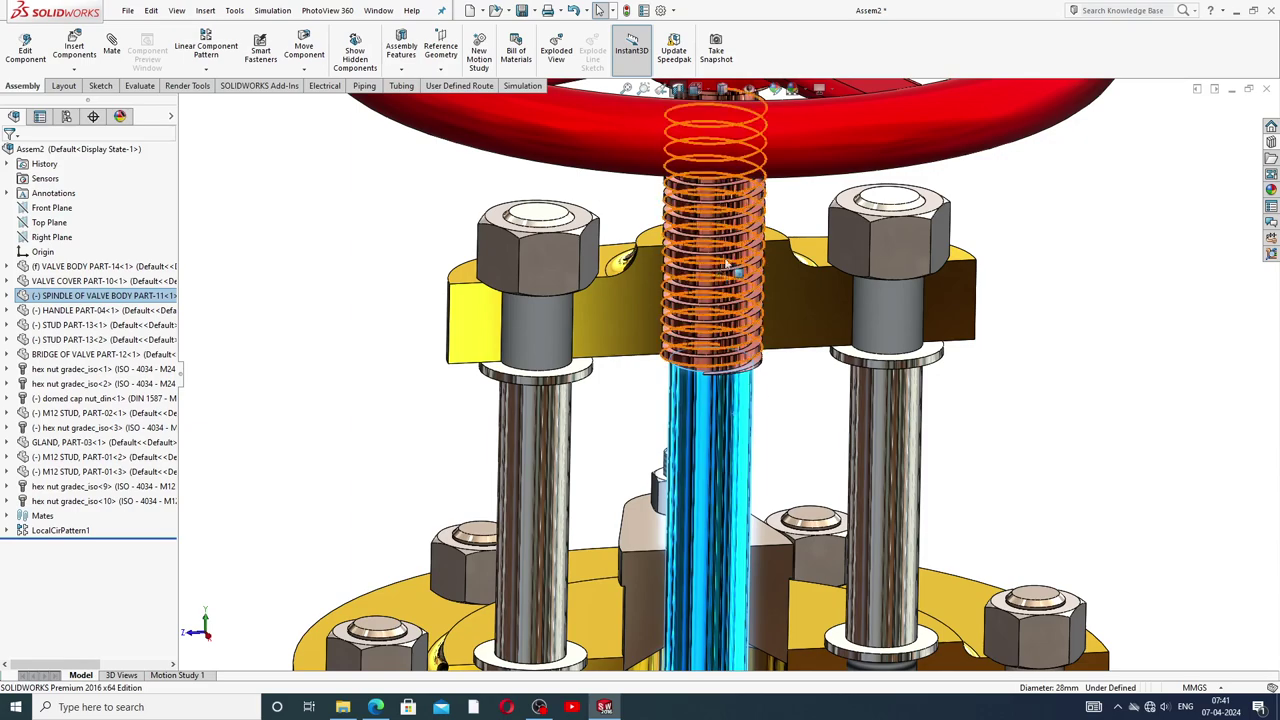
scroll(737, 270, "up", 1)
scroll(737, 279, "down", 2)
left_click(1065, 305)
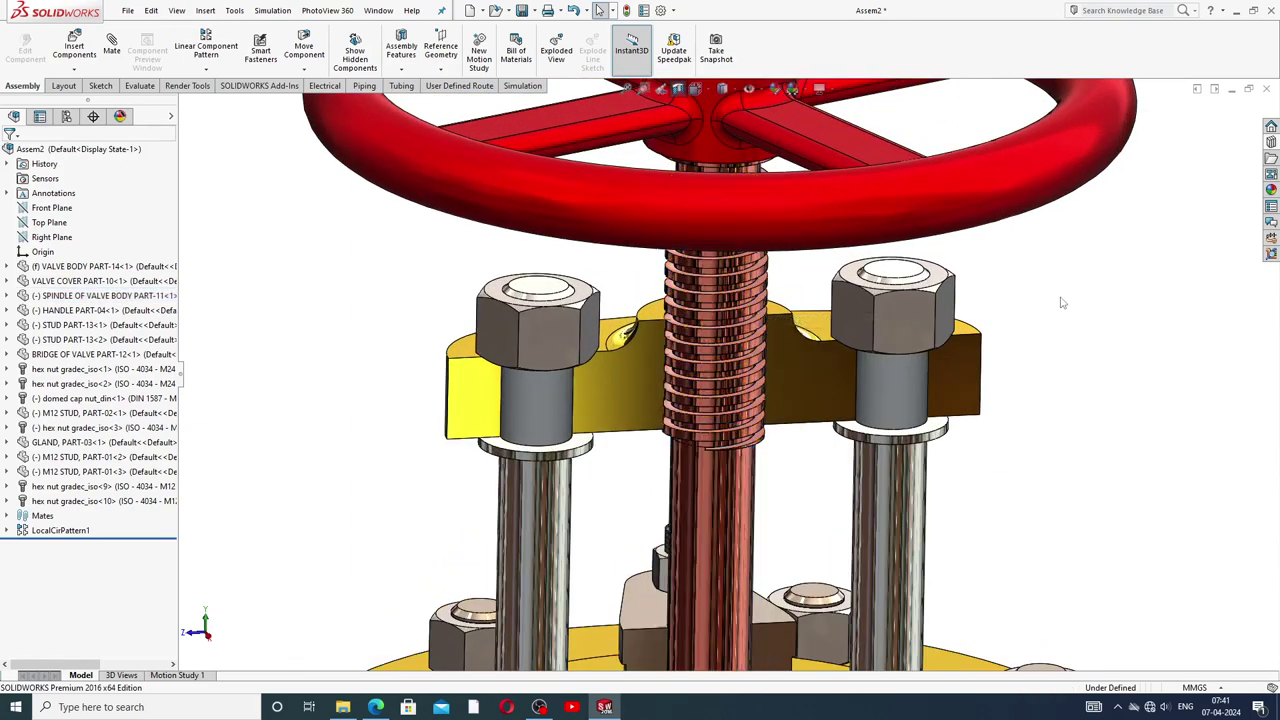
mouse_move(835, 257)
left_mouse_down()
mouse_move(782, 256)
mouse_move(985, 228)
mouse_move(979, 305)
left_mouse_up()
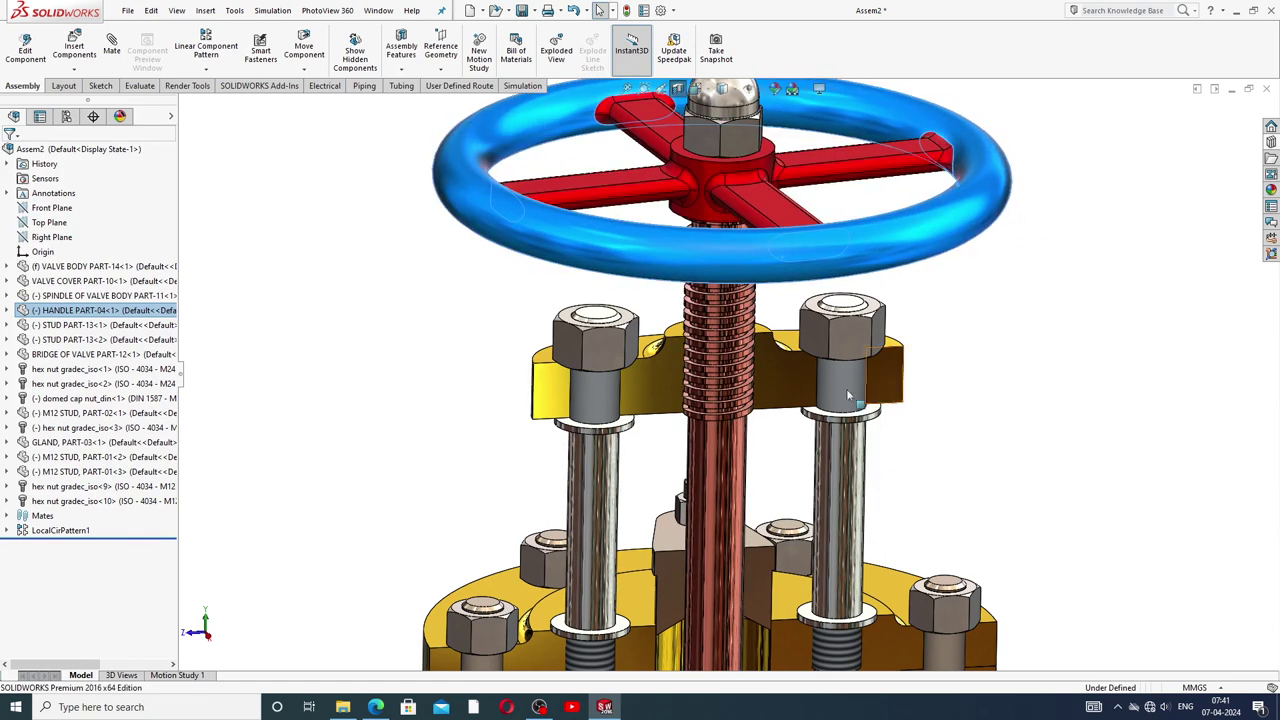
scroll(718, 430, "down", 2)
scroll(718, 430, "down", 2)
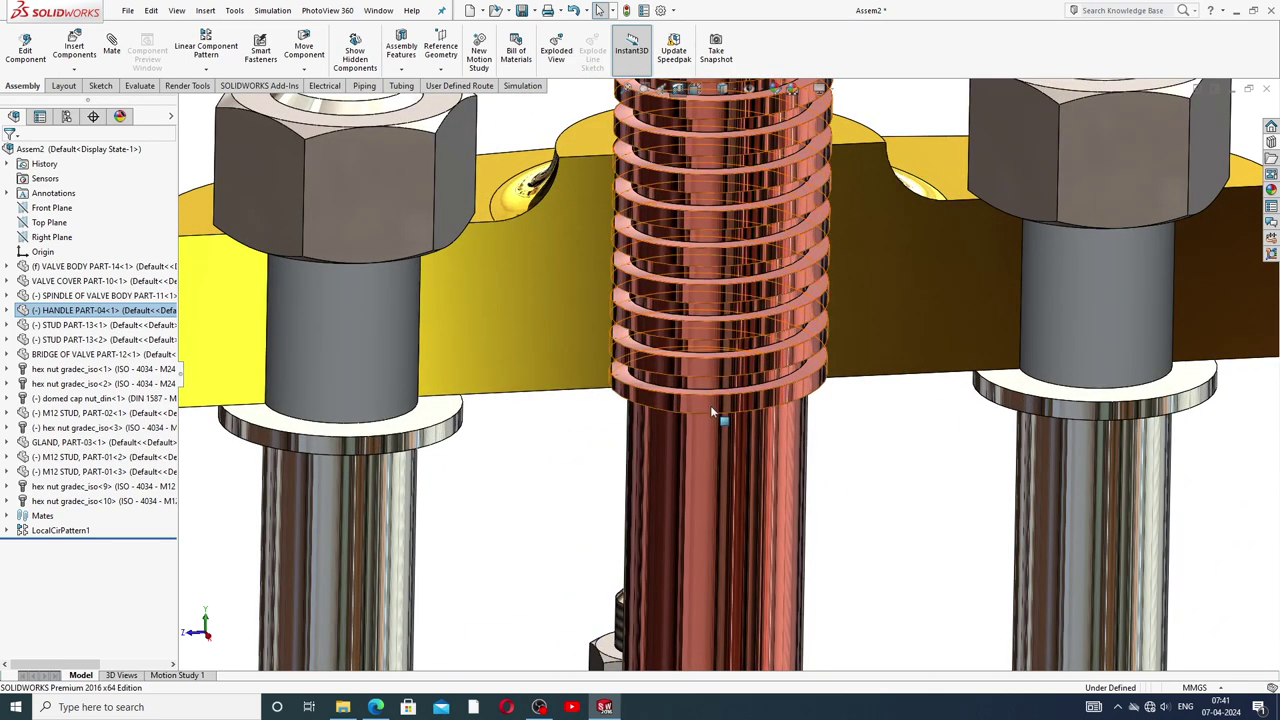
- Rotate the spindle again, then spin the handwheel about the spindle
left_click(712, 410)
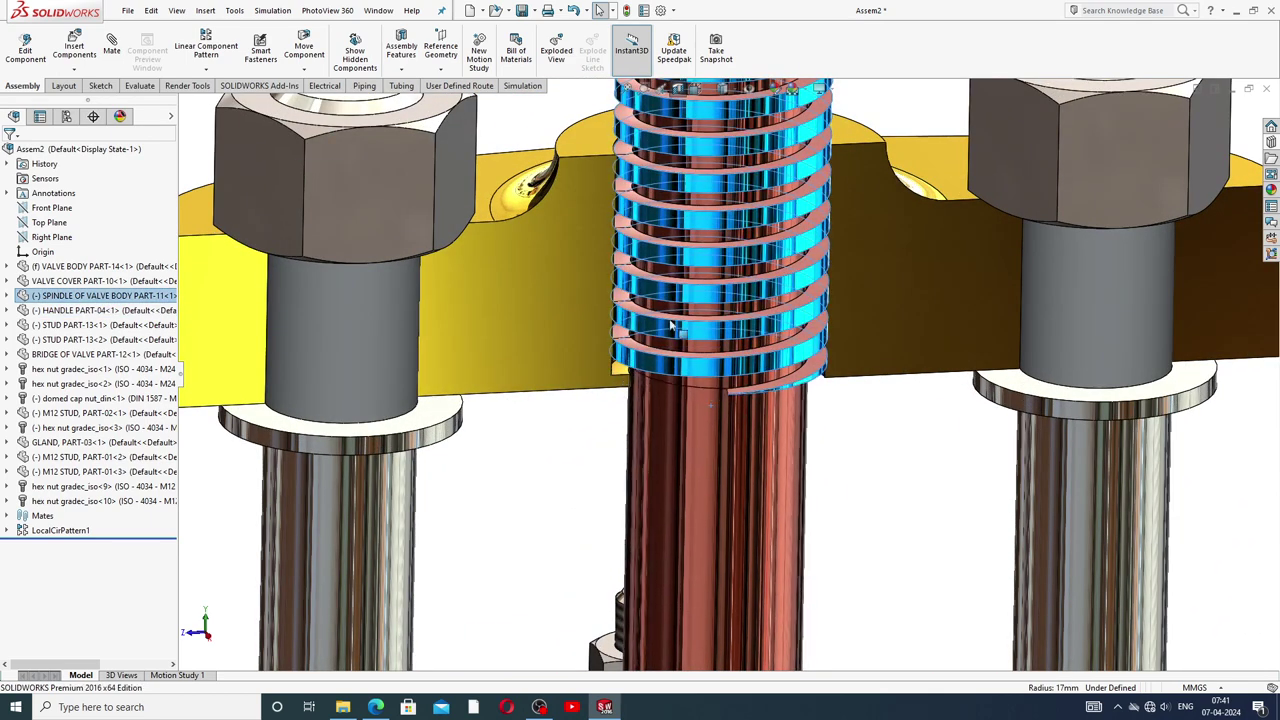
left_click_drag(672, 326, 655, 205)
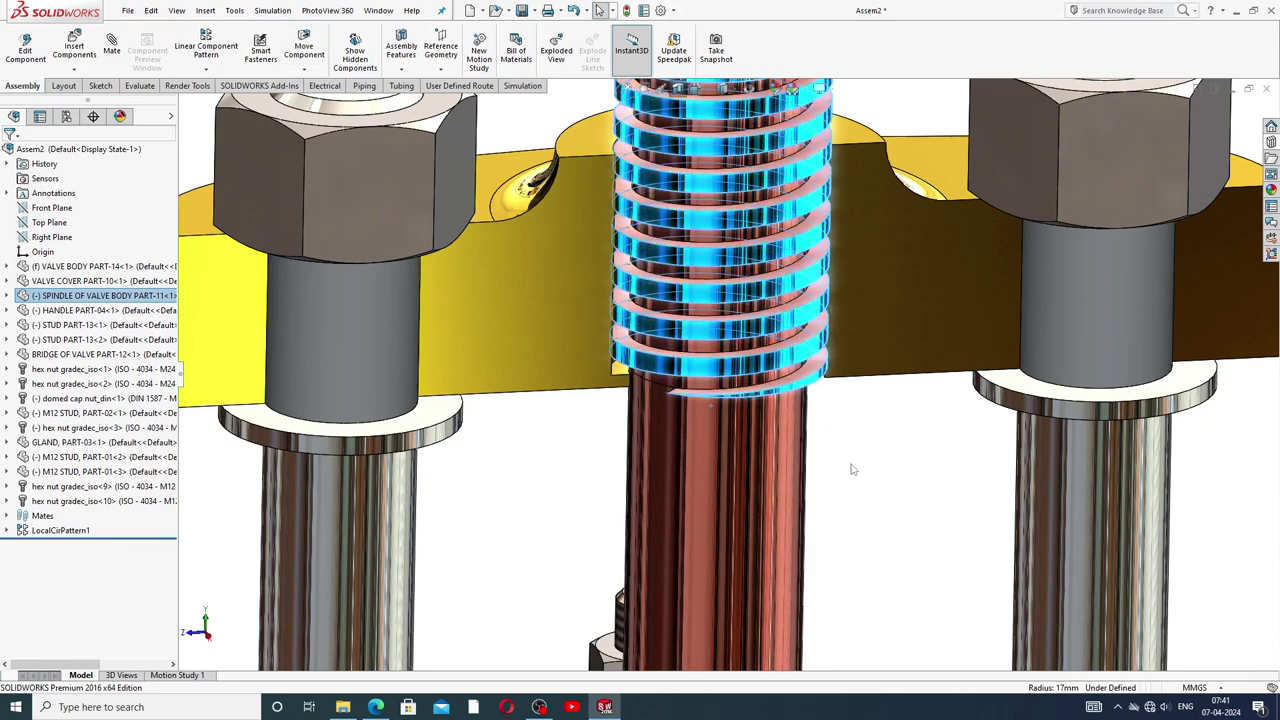
left_click(847, 413)
scroll(849, 395, "up", 3)
left_click(810, 157)
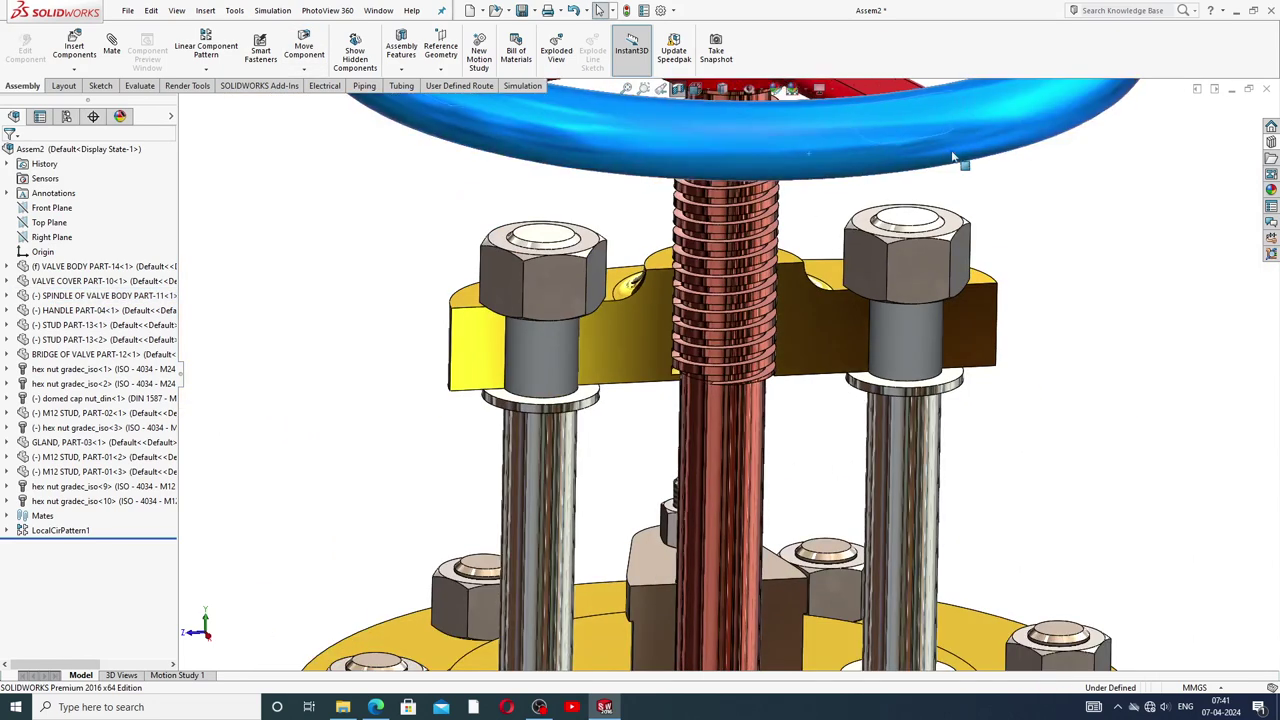
left_click_drag(737, 143, 1025, 88)
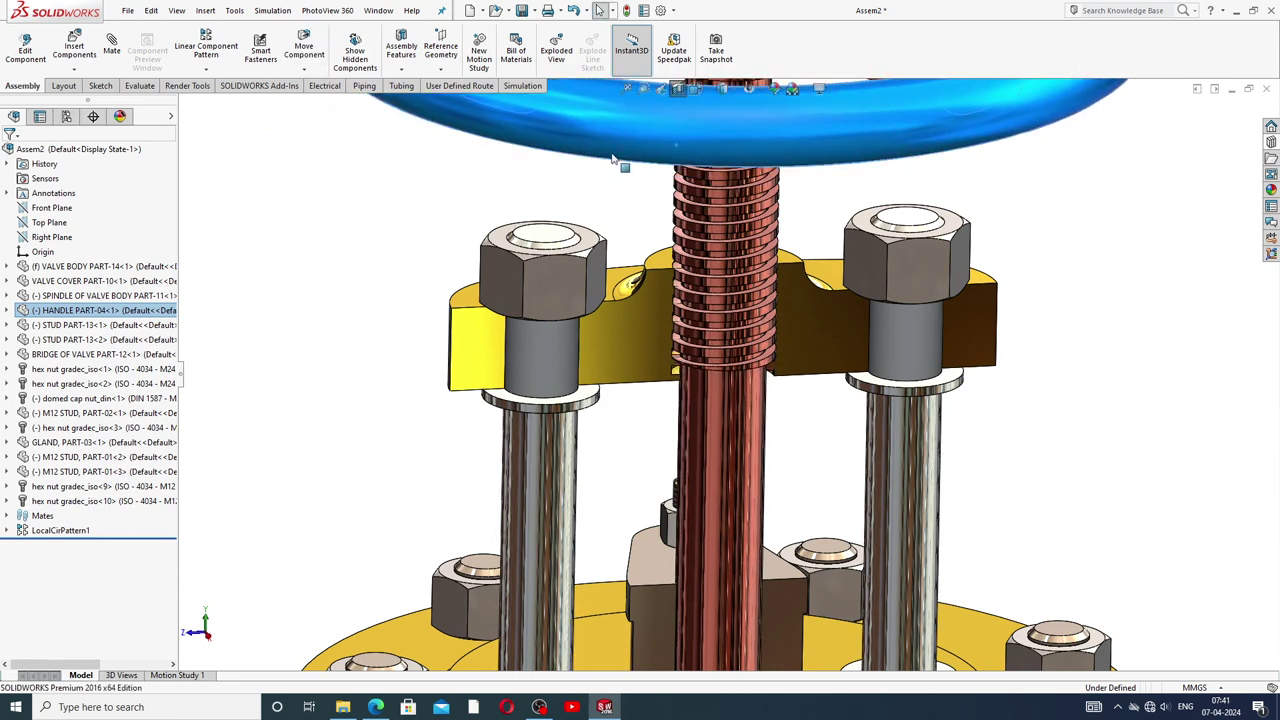
left_click_drag(1025, 88, 855, 184)
- Drag the handwheel by its hub to turn it about the spindle axis
scroll(831, 227, "up", 3)
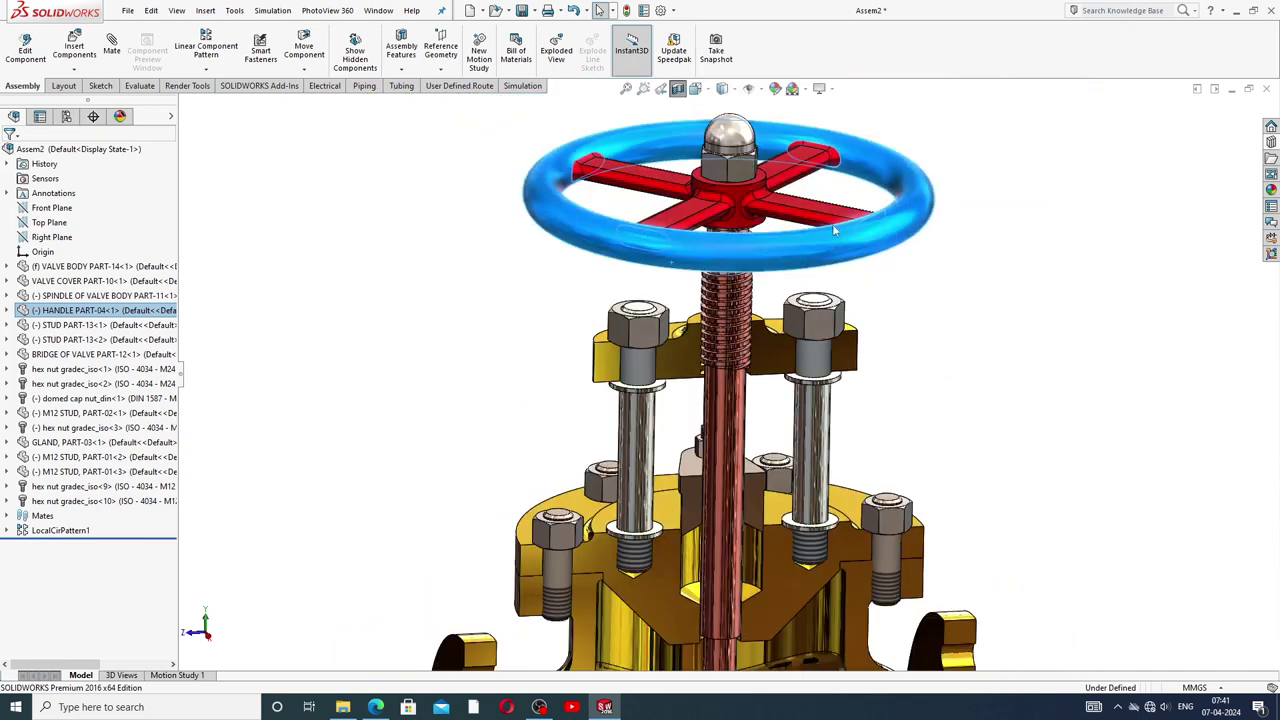
scroll(770, 378, "down", 3)
left_click(694, 438)
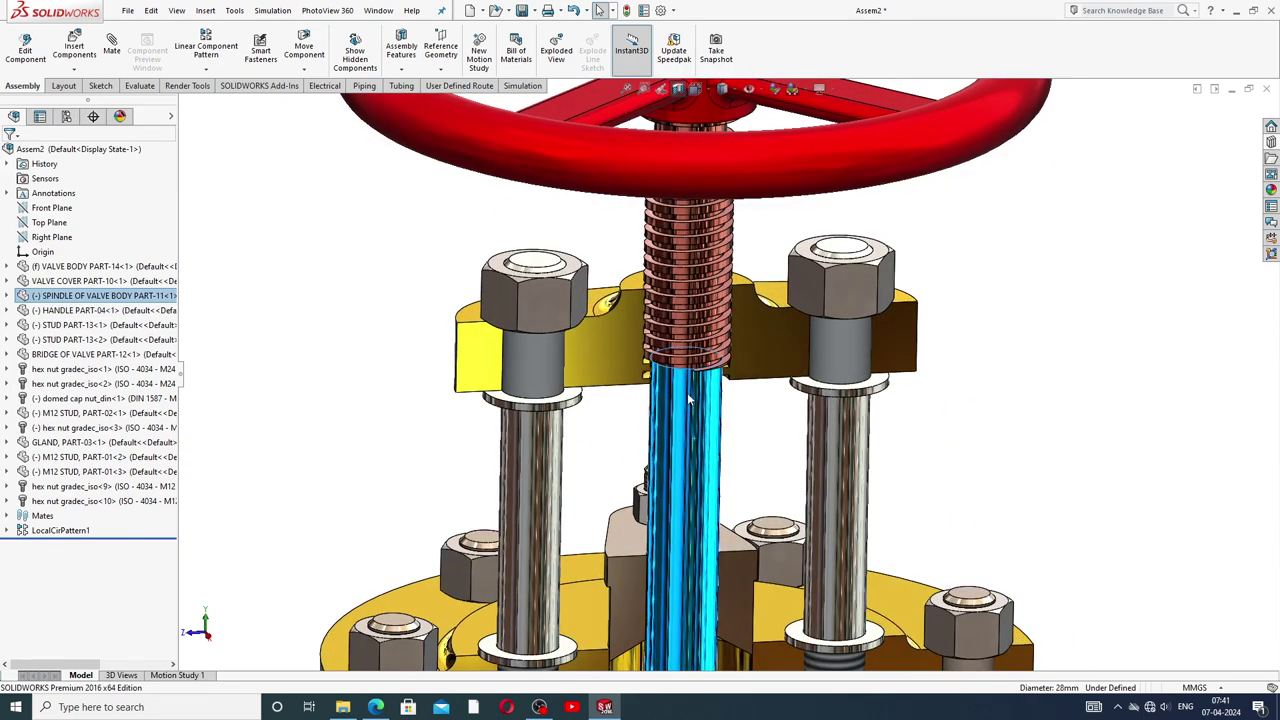
left_click(795, 471)
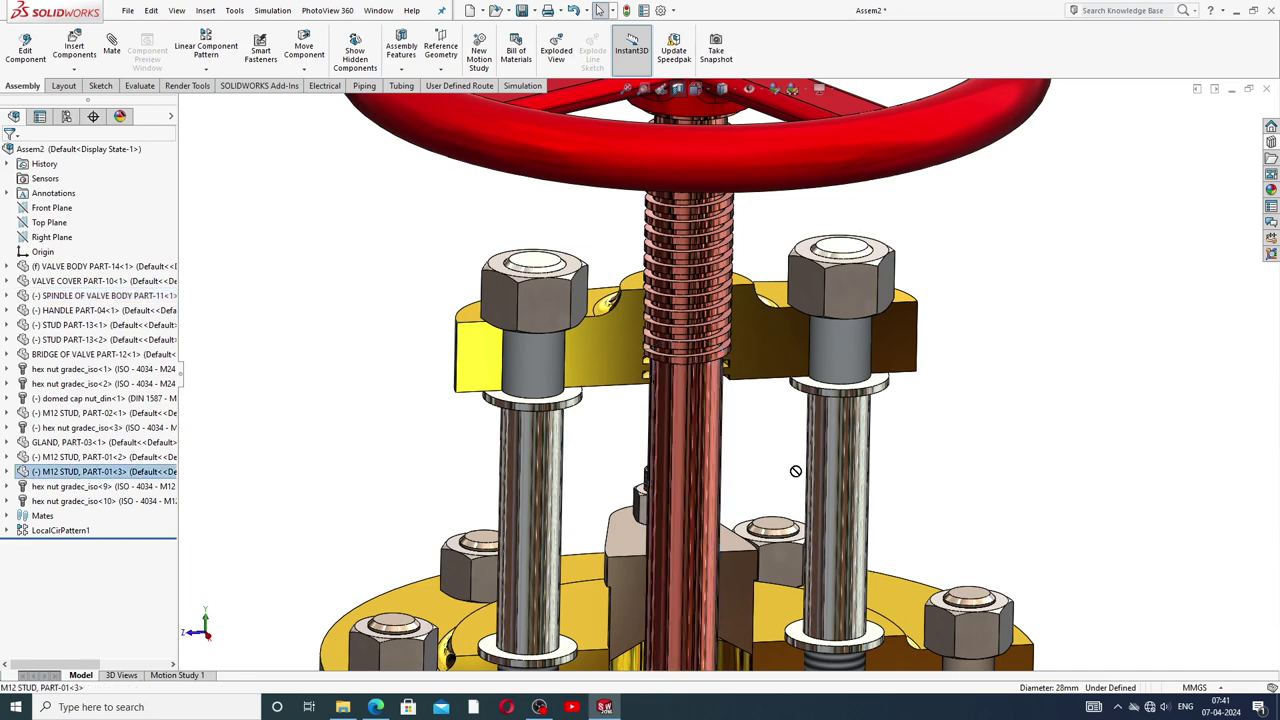
scroll(706, 468, "up", 5)
left_click(649, 176)
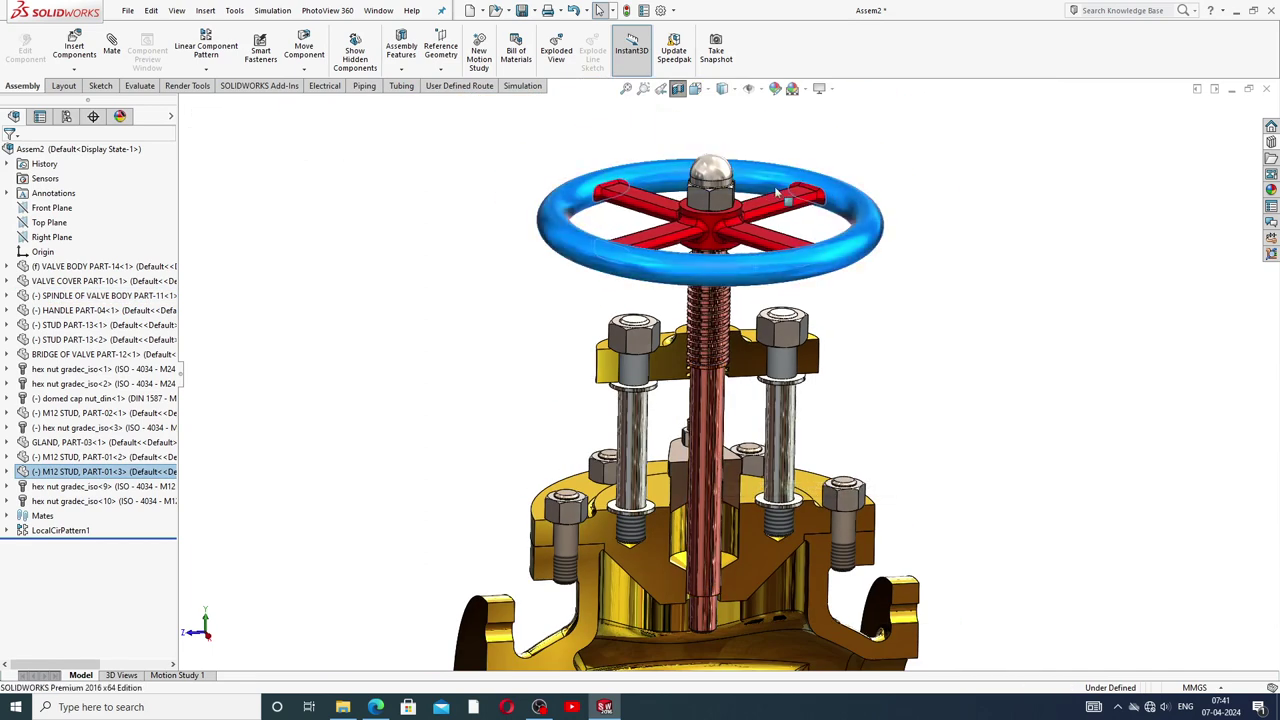
left_click(733, 215)
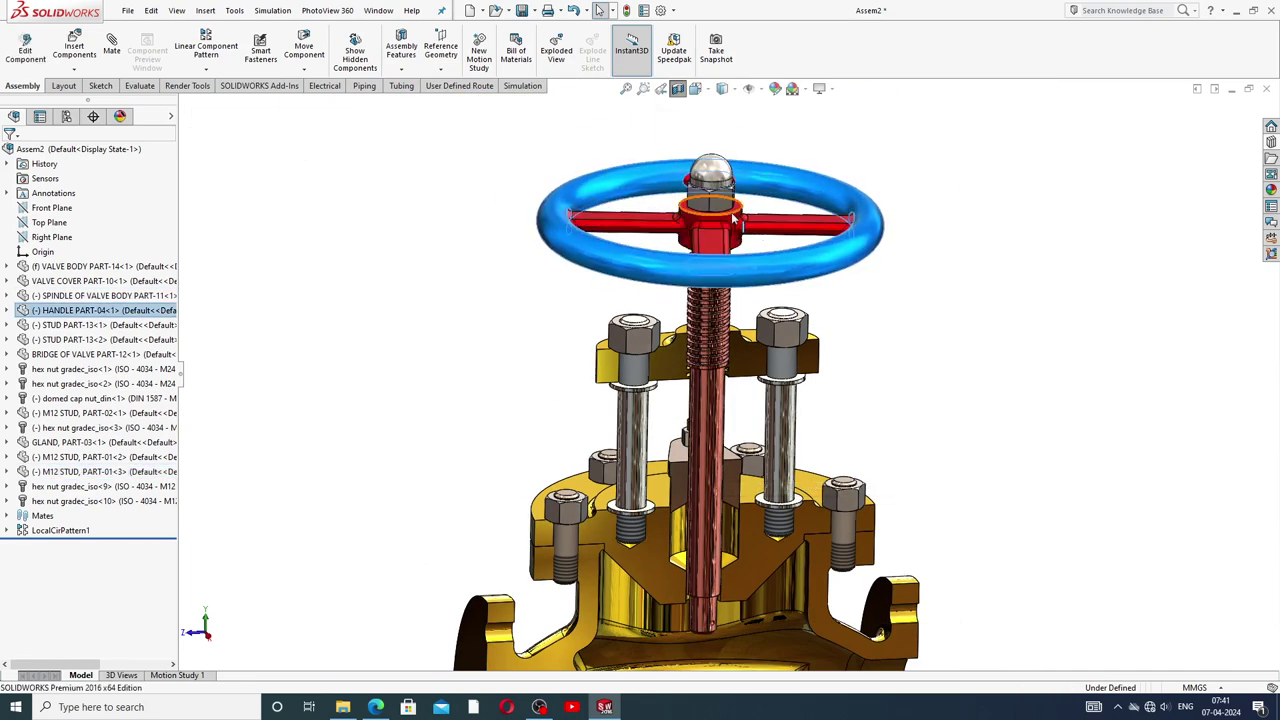
mouse_move(801, 224)
left_mouse_down()
mouse_move(930, 193)
mouse_move(930, 260)
left_mouse_up()
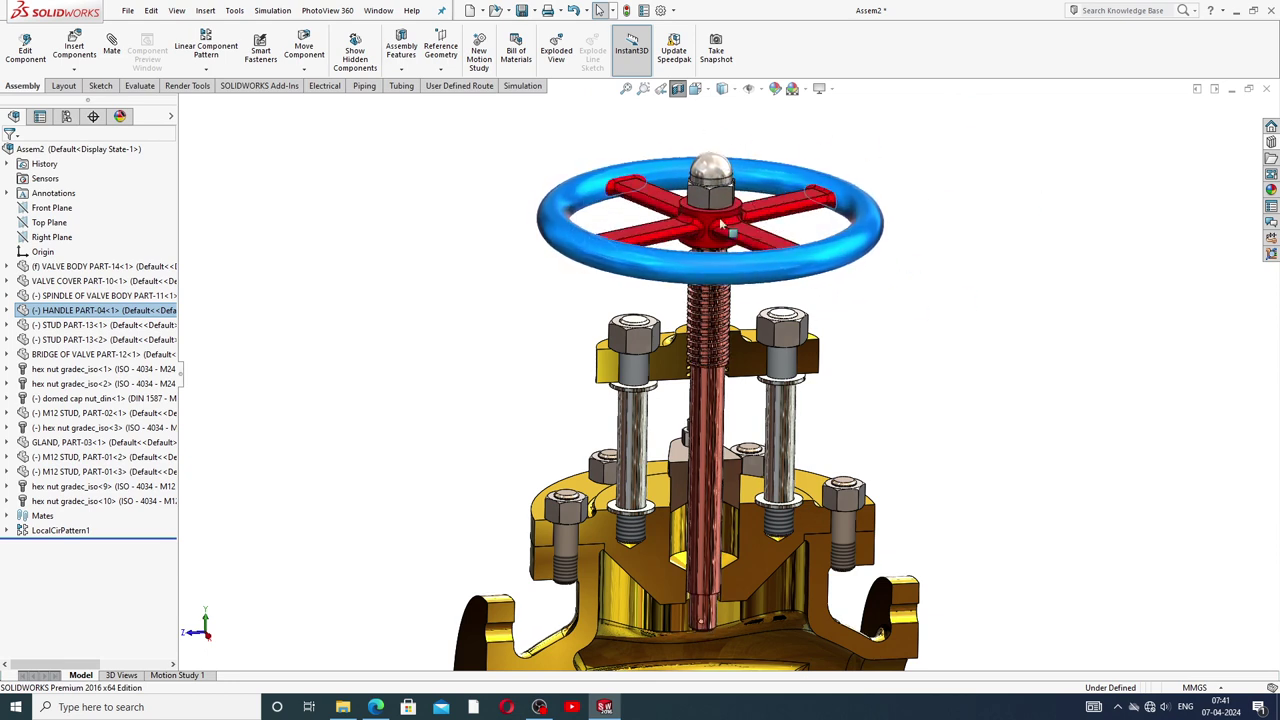
left_click(957, 280)
- Reselect the HANDLE PART-04 handwheel and spin its spokes to a new angle
left_click(790, 283)
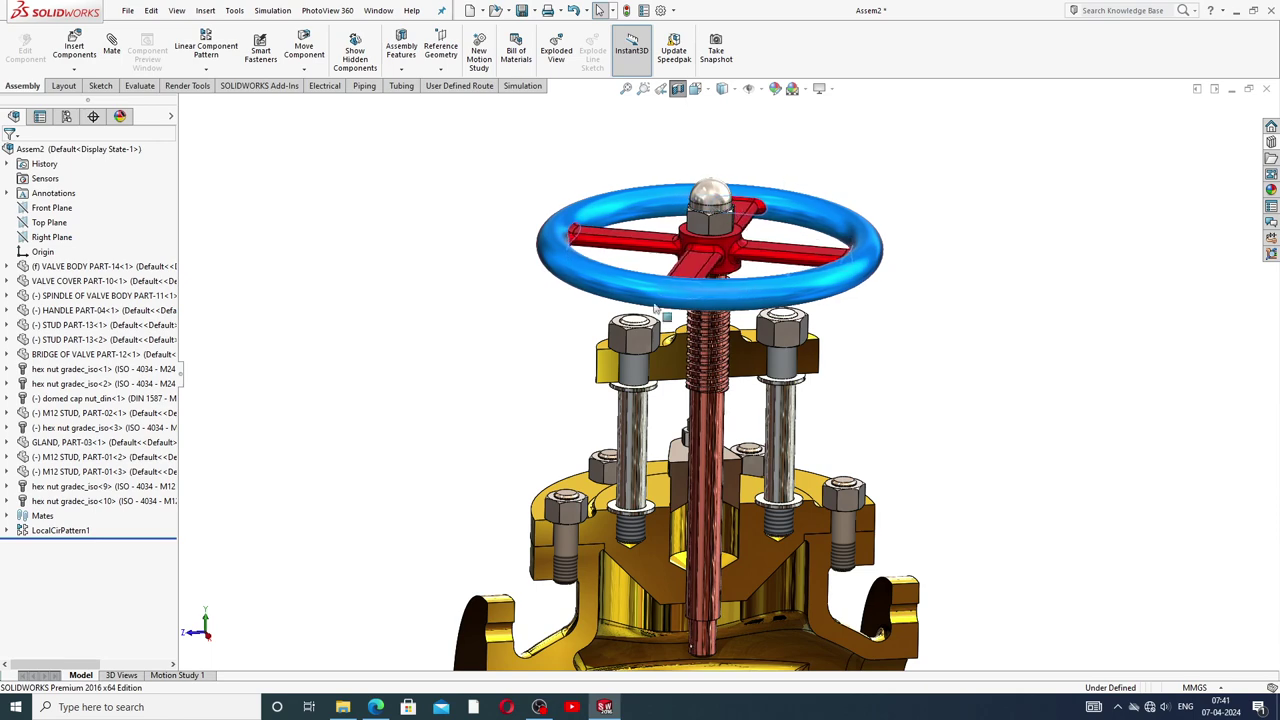
left_click(917, 251)
scroll(790, 252, "down", 2)
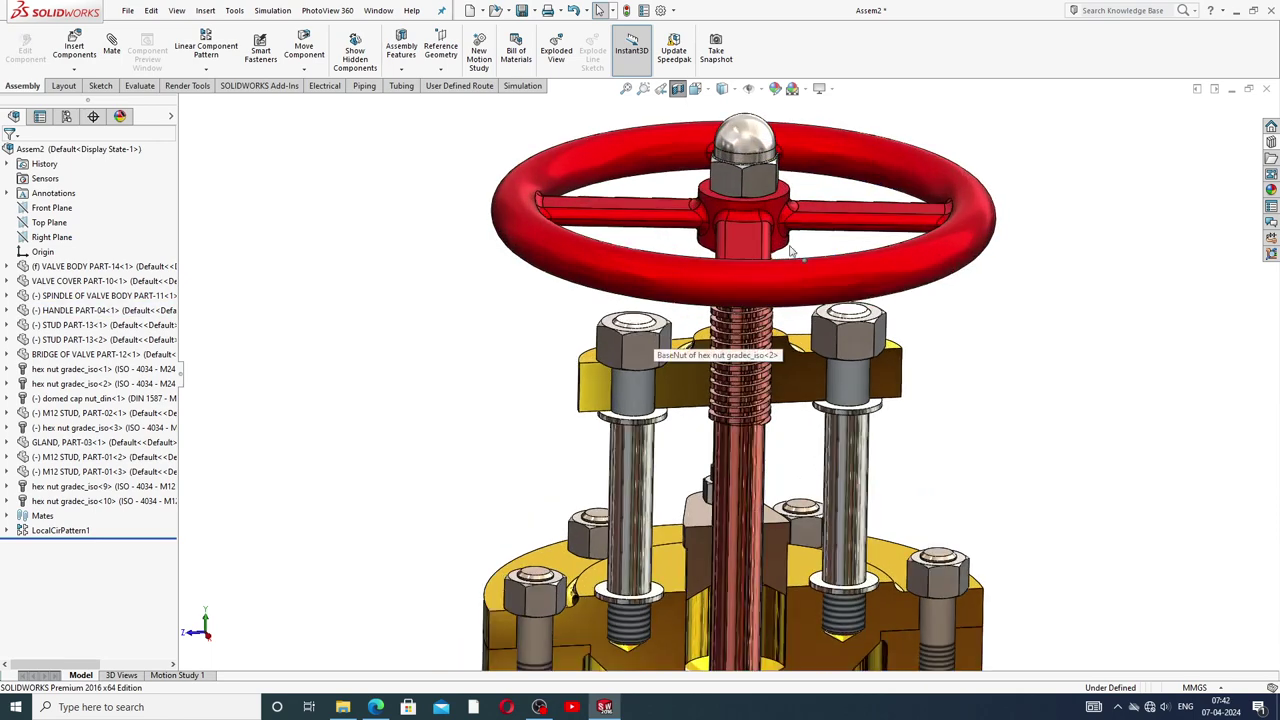
scroll(748, 320, "up", 3)
left_click(895, 258)
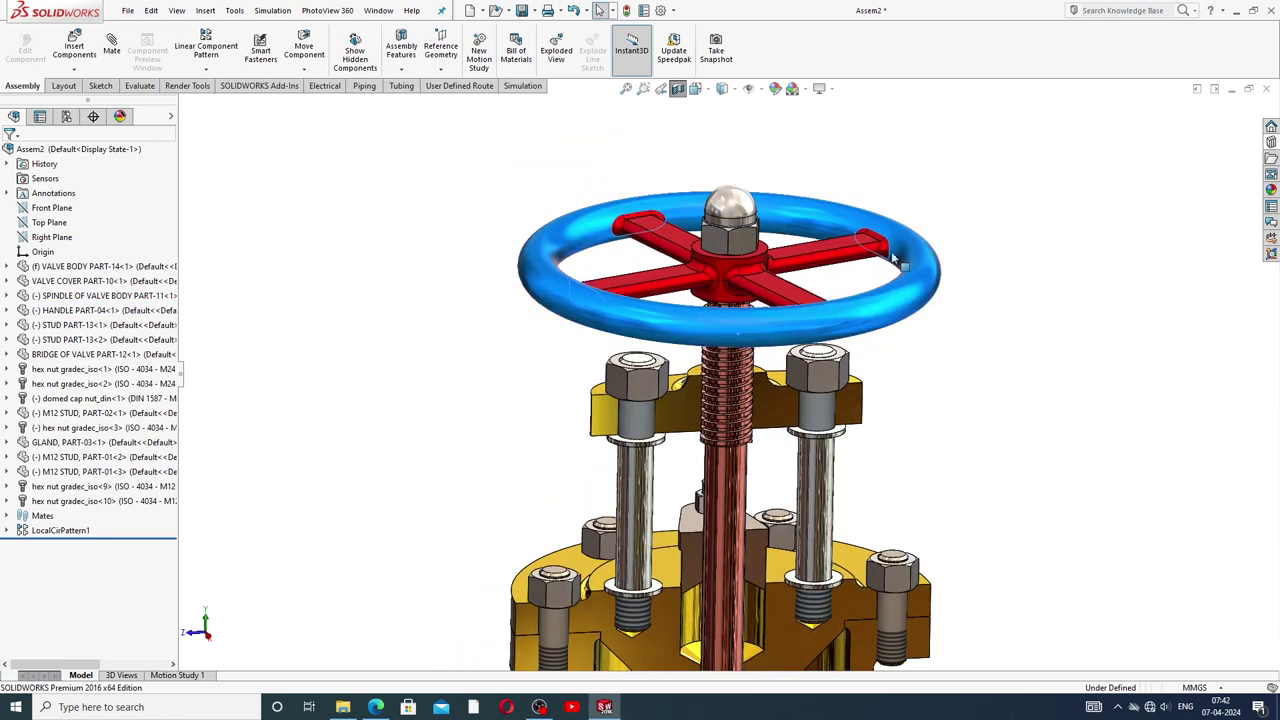
left_click(609, 277)
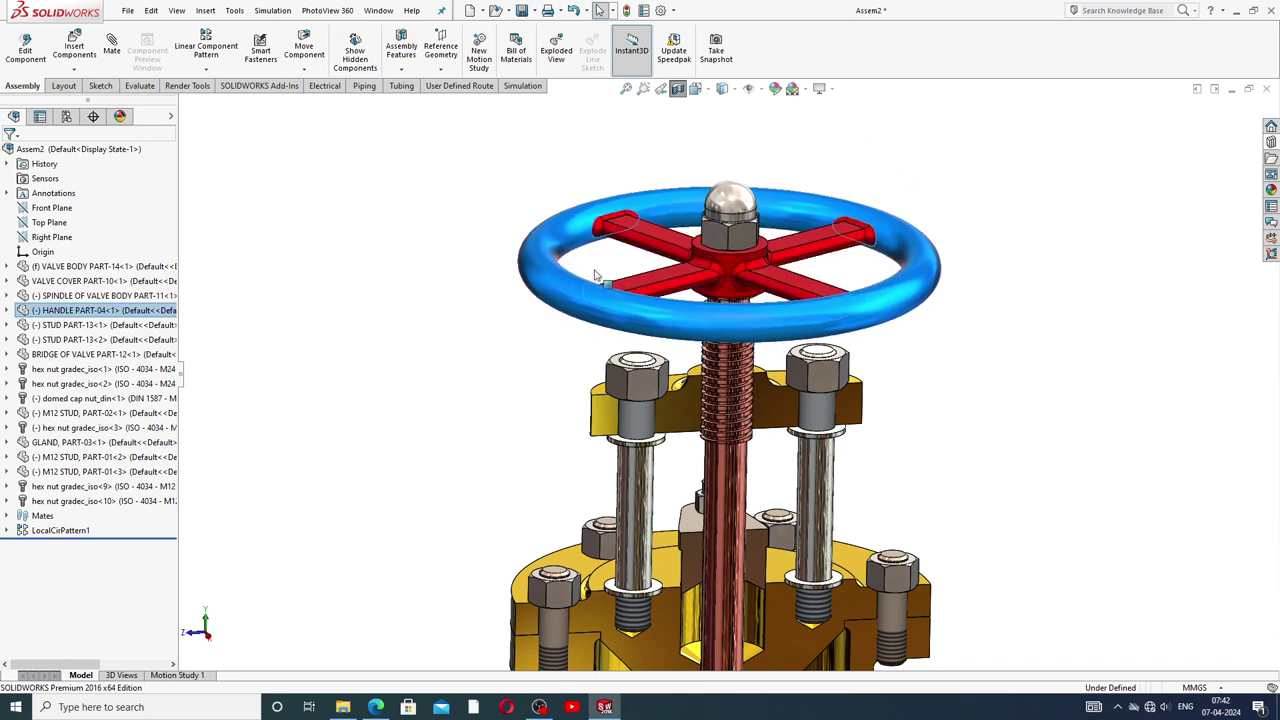
mouse_move(788, 333)
left_mouse_down()
mouse_move(638, 430)
mouse_move(991, 197)
mouse_move(586, 243)
mouse_move(793, 131)
mouse_move(520, 314)
mouse_move(1048, 375)
mouse_move(986, 400)
mouse_move(491, 200)
mouse_move(930, 345)
mouse_move(970, 260)
left_mouse_up()
key("Escape")
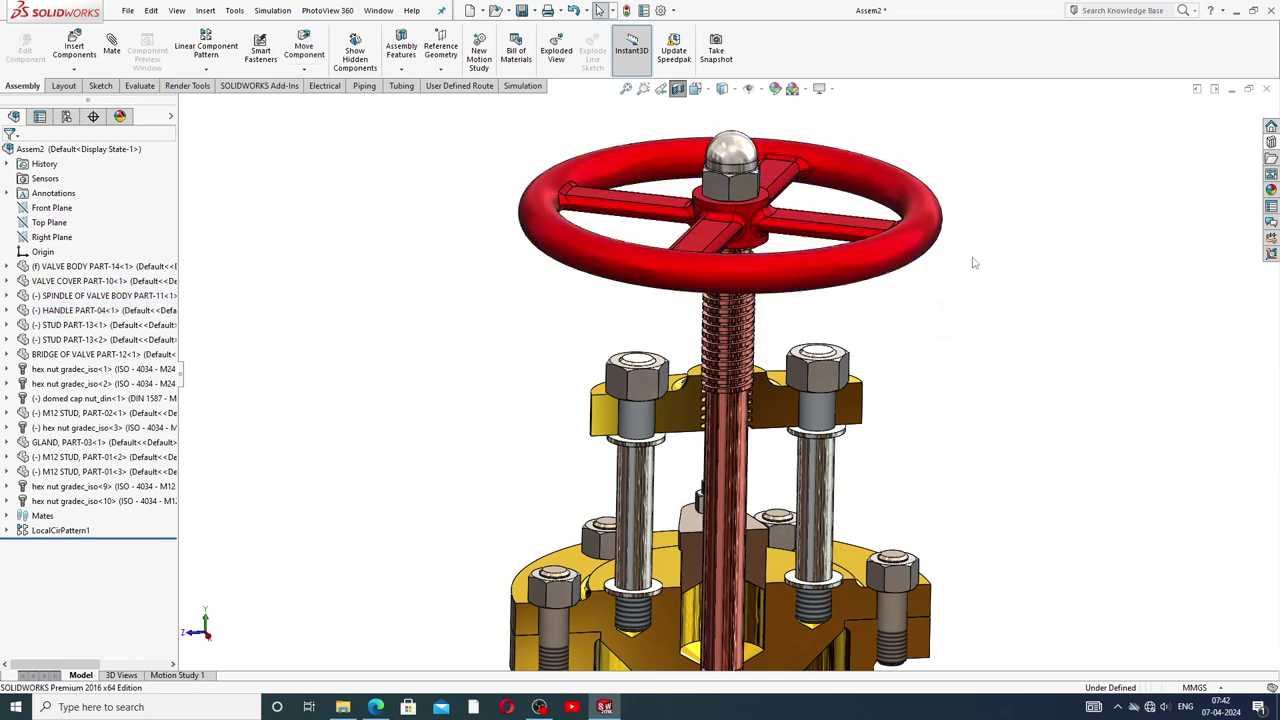
- Turn the handwheel through several more drags, then zoom out to the whole cut-away valve body
left_click(840, 300)
mouse_move(840, 300)
left_mouse_down()
mouse_move(740, 168)
mouse_move(558, 147)
left_mouse_up()
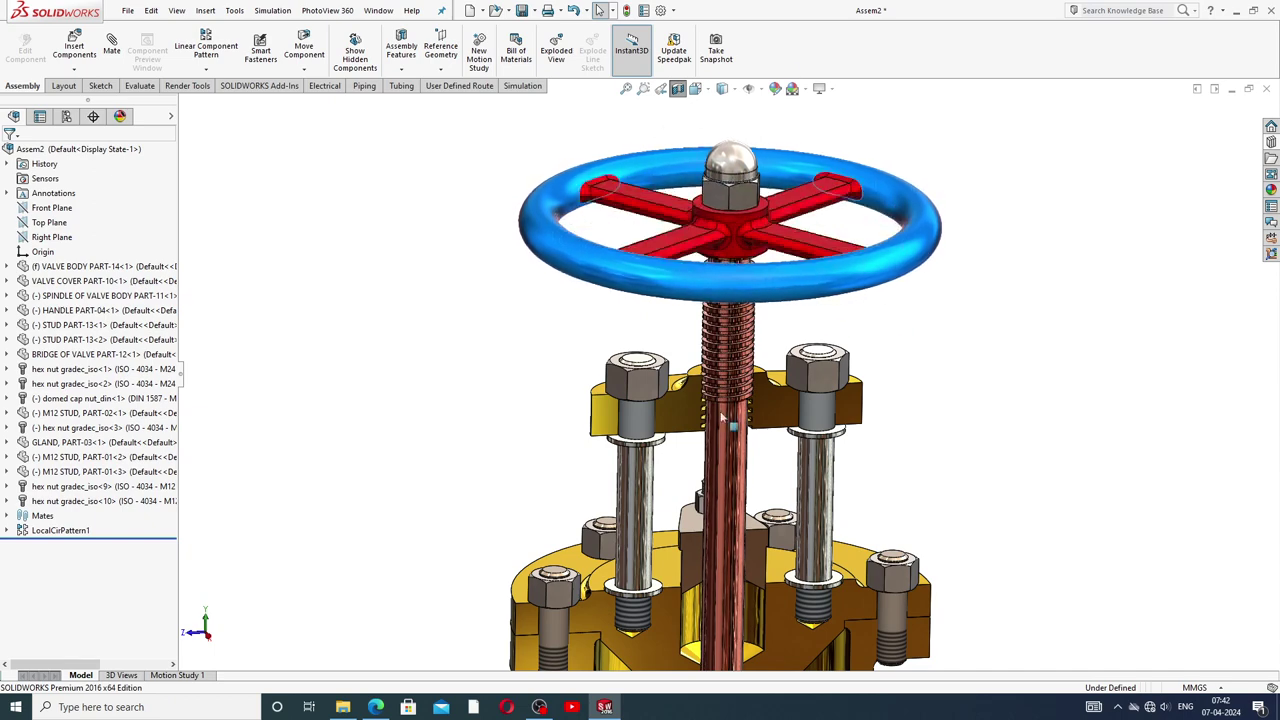
left_click_drag(558, 147, 857, 523)
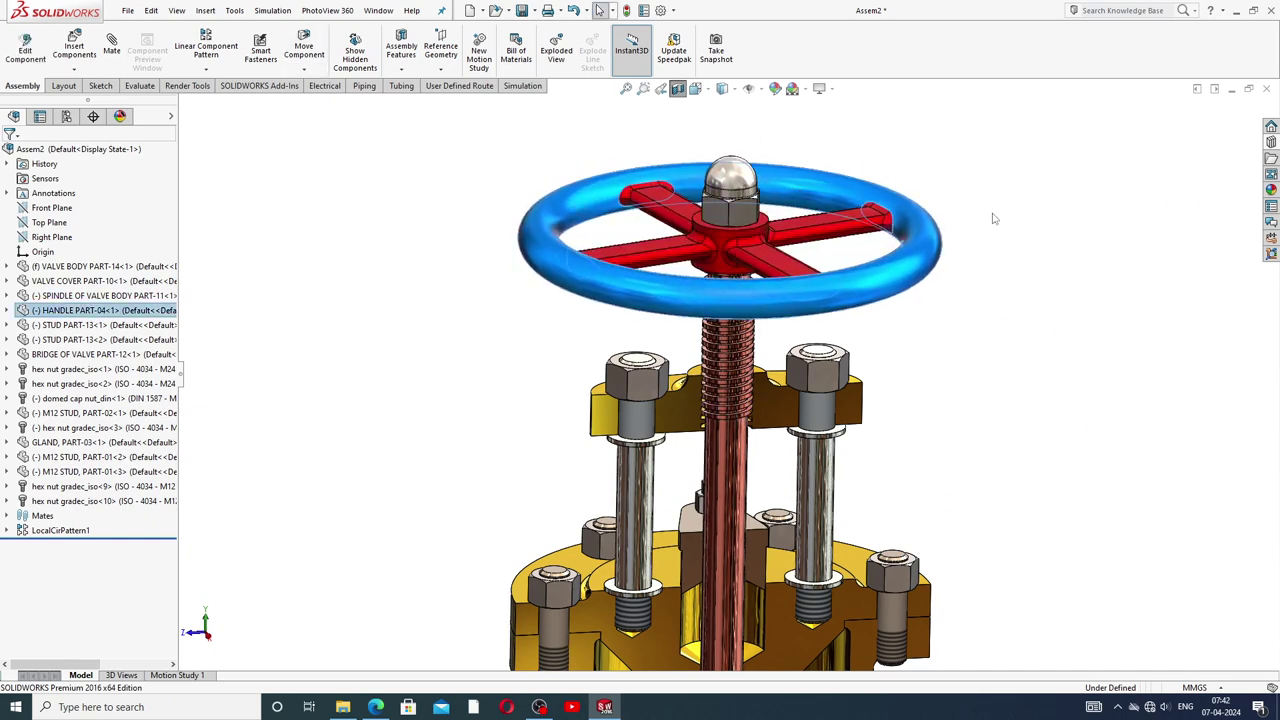
left_click_drag(833, 126, 991, 277)
scroll(937, 386, "up", 2)
scroll(808, 462, "up", 2)
- Edit the Screw2 spindle-bridge mate, confirm 6.00mm per revolution reversed, and accept it
scroll(808, 462, "up", 1)
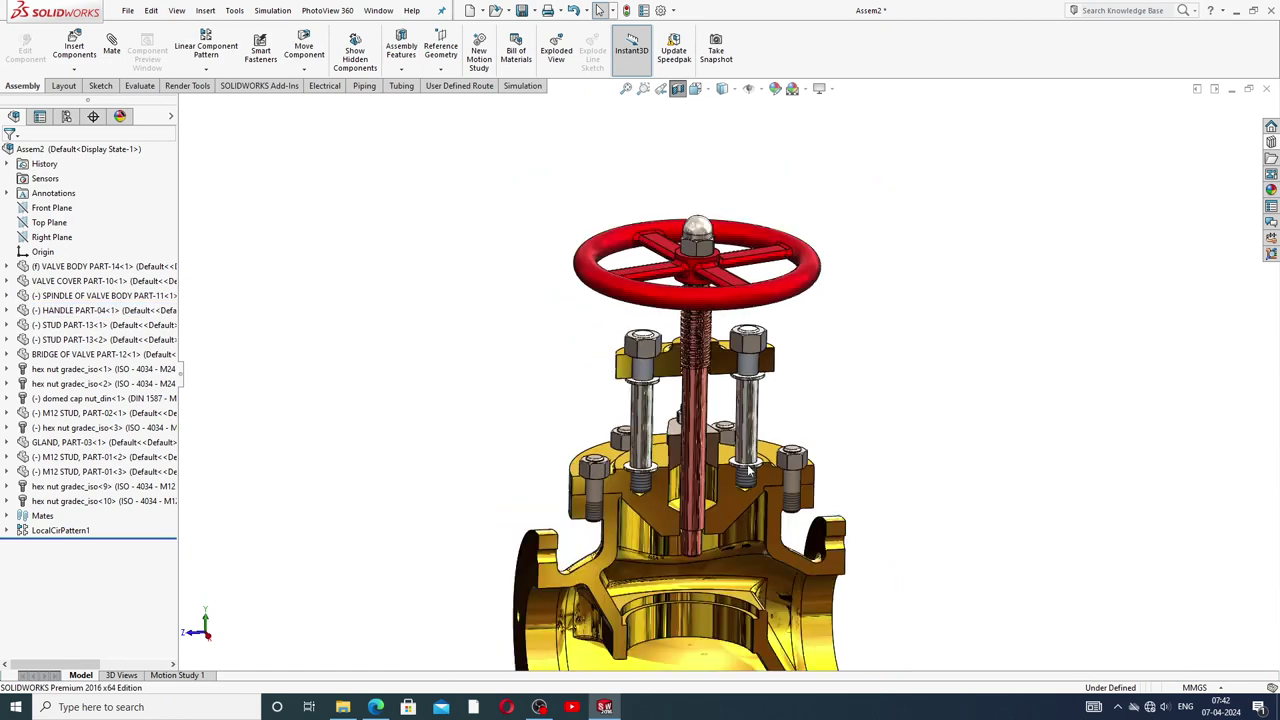
scroll(696, 500, "up", 1)
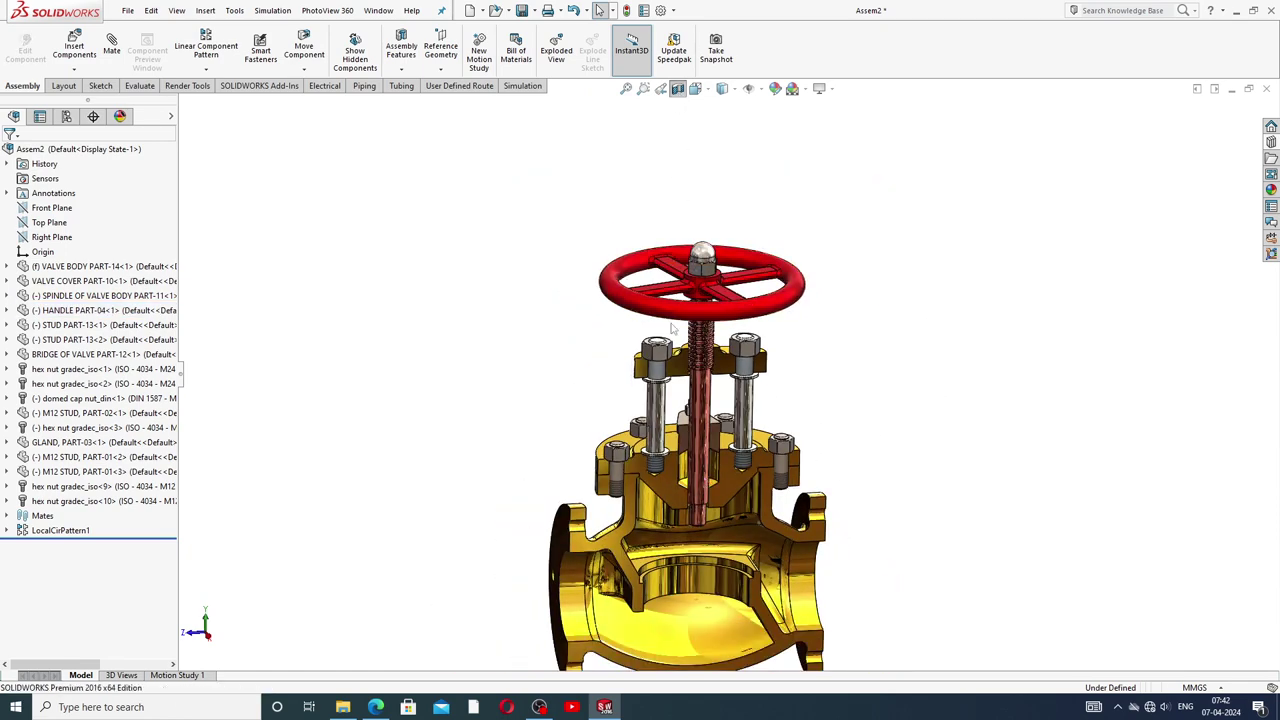
scroll(700, 440, "up", 1)
scroll(707, 435, "down", 1)
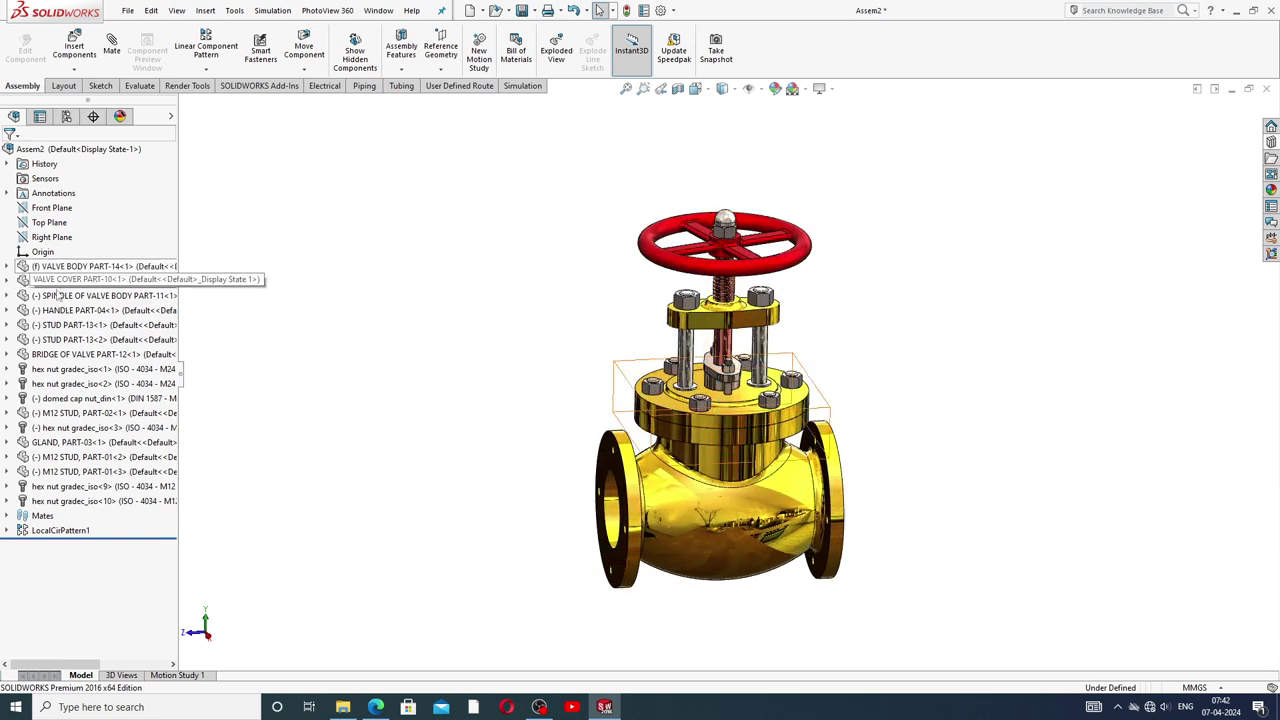
left_click(7, 516)
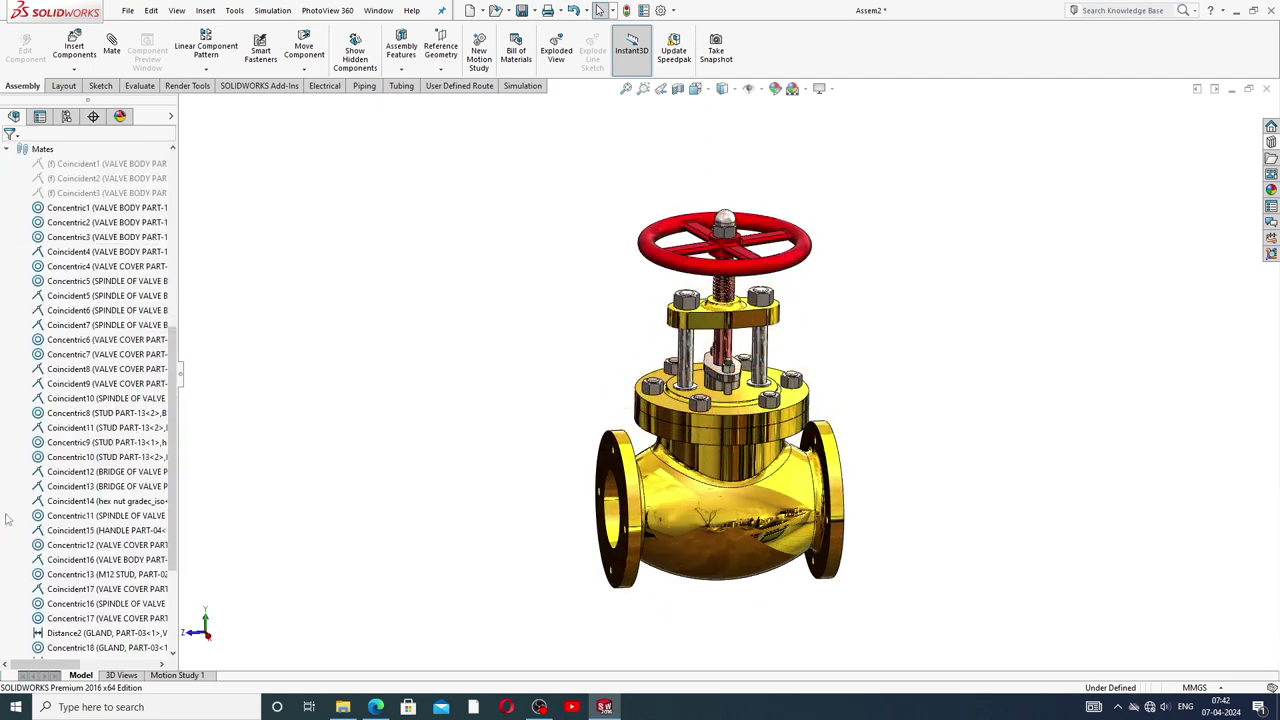
left_click_drag(172, 515, 170, 590)
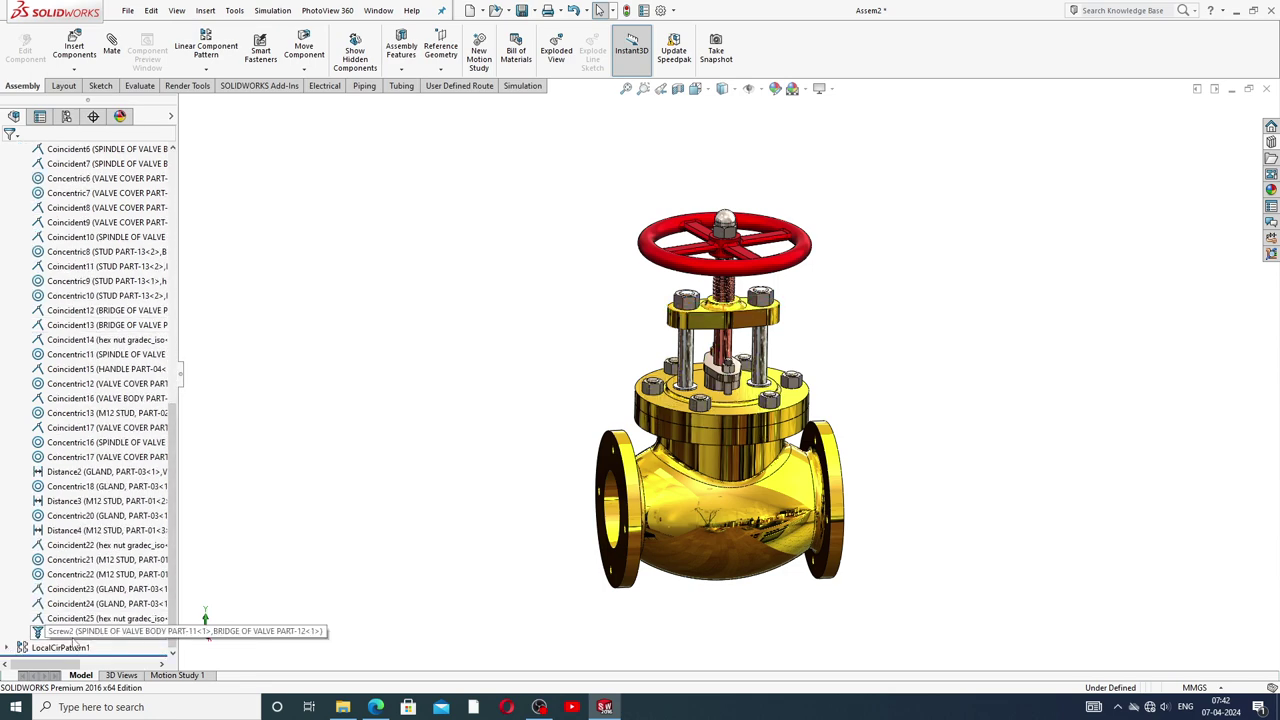
left_click(60, 632)
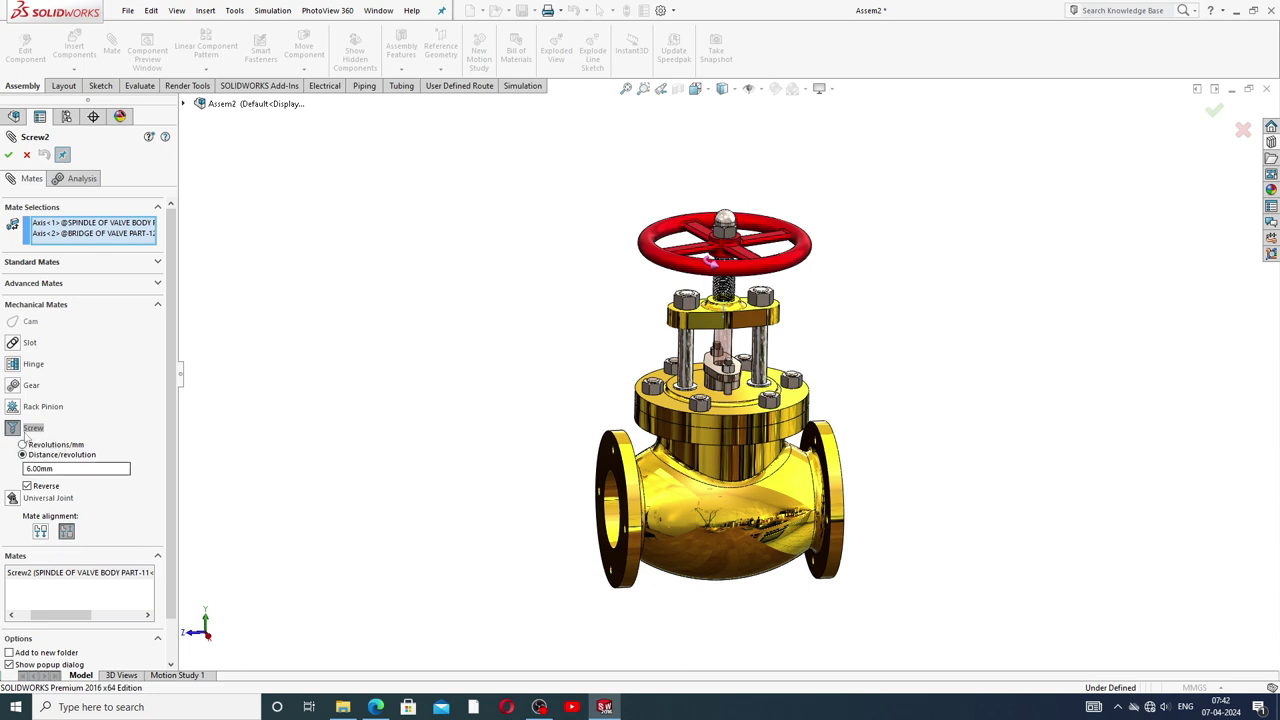
left_click(8, 156)
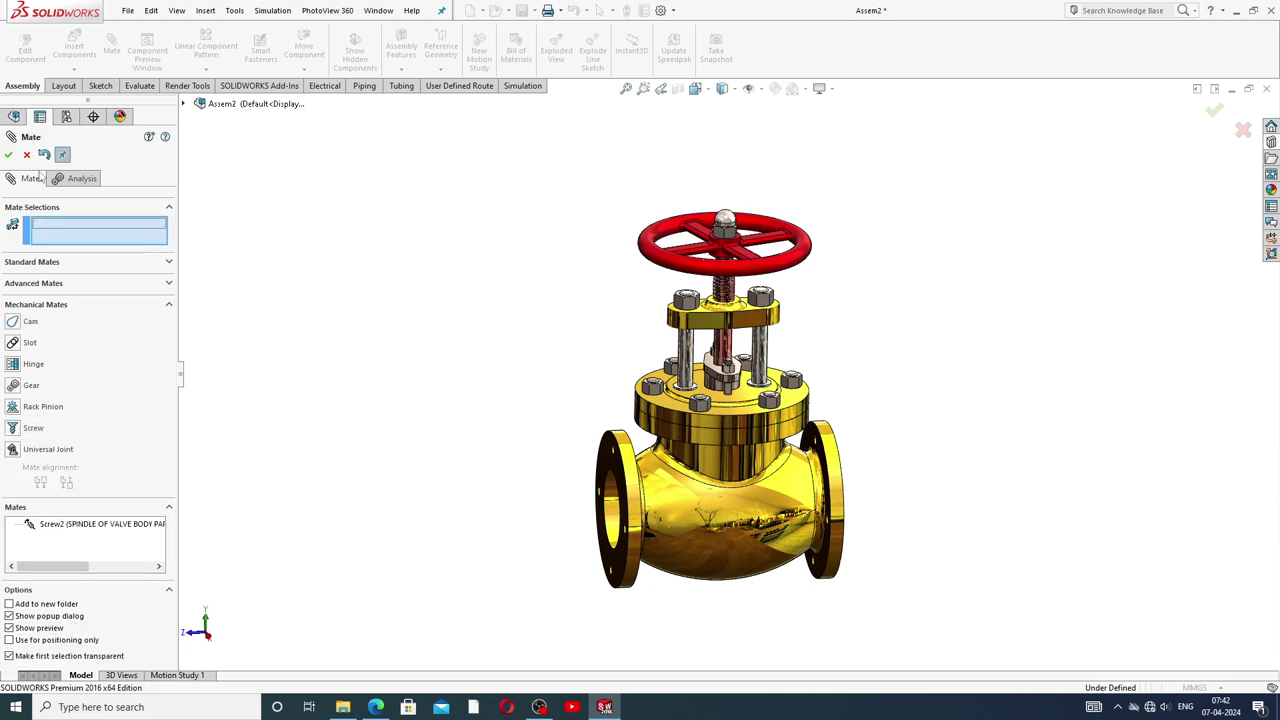
left_click(9, 156)
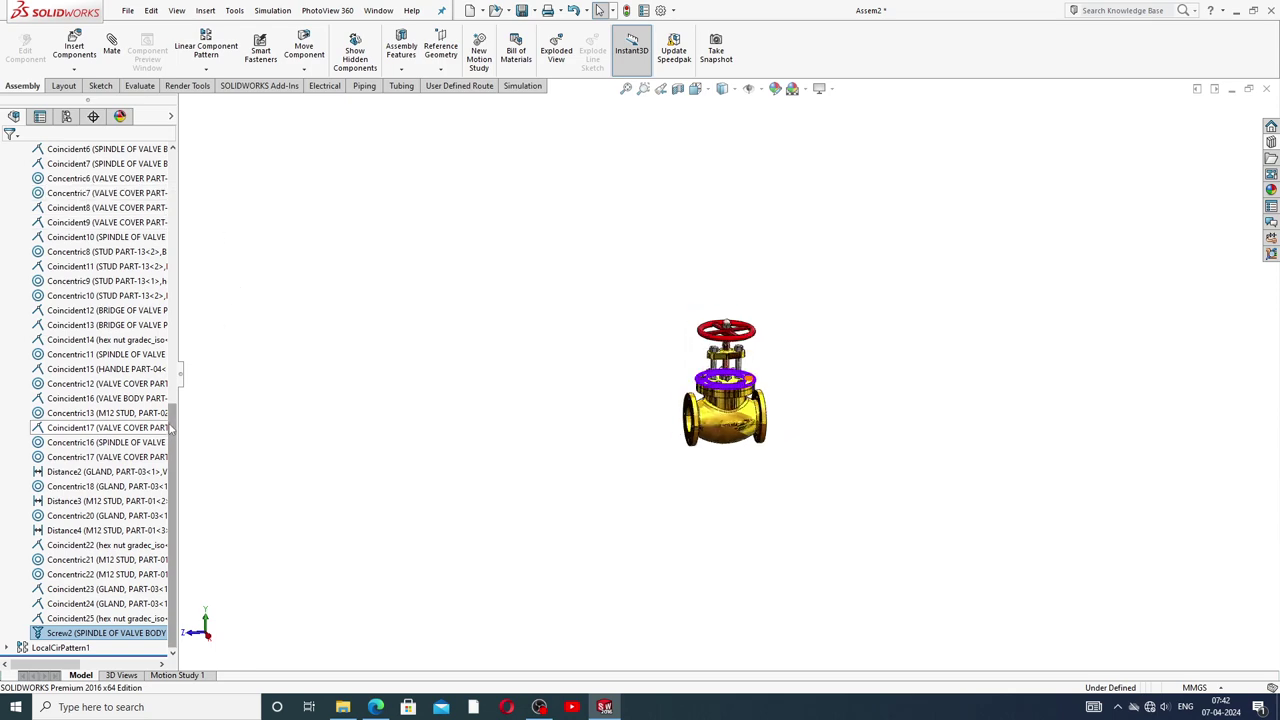
- Collapse the Mates folder and show the complete valve in Isometric view, zoomed in
left_click_drag(170, 427, 178, 274)
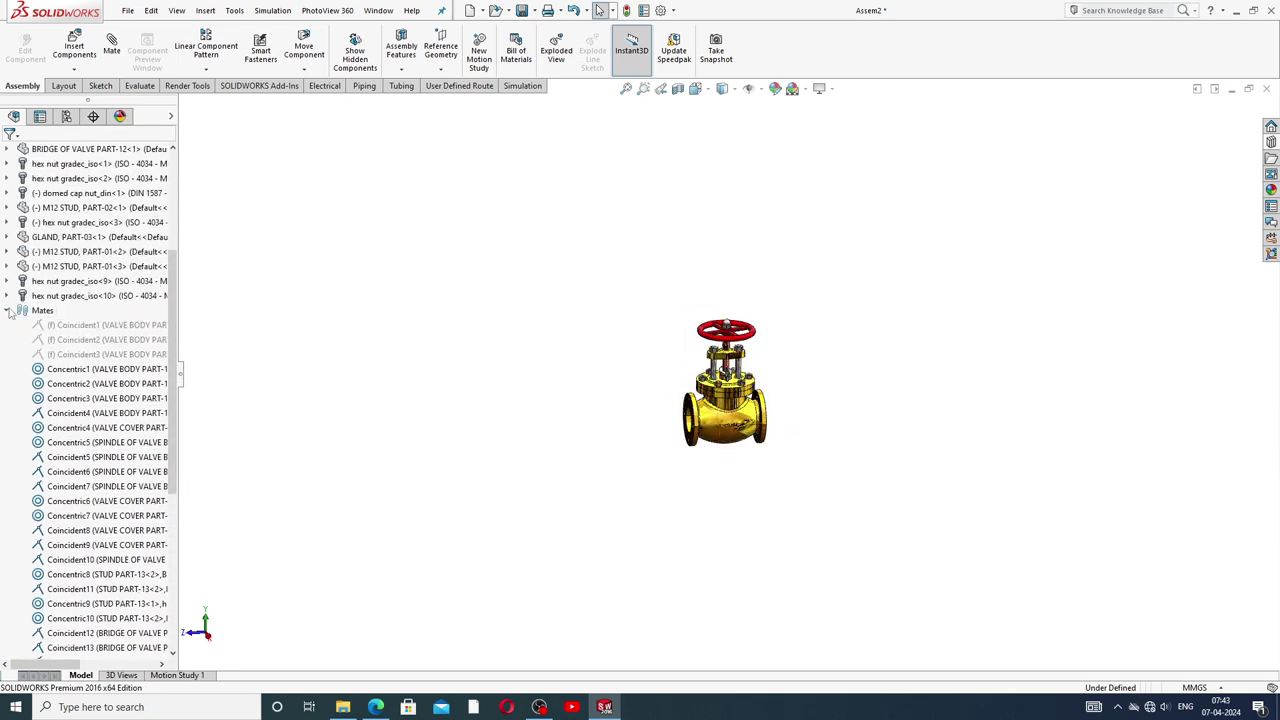
left_click(8, 311)
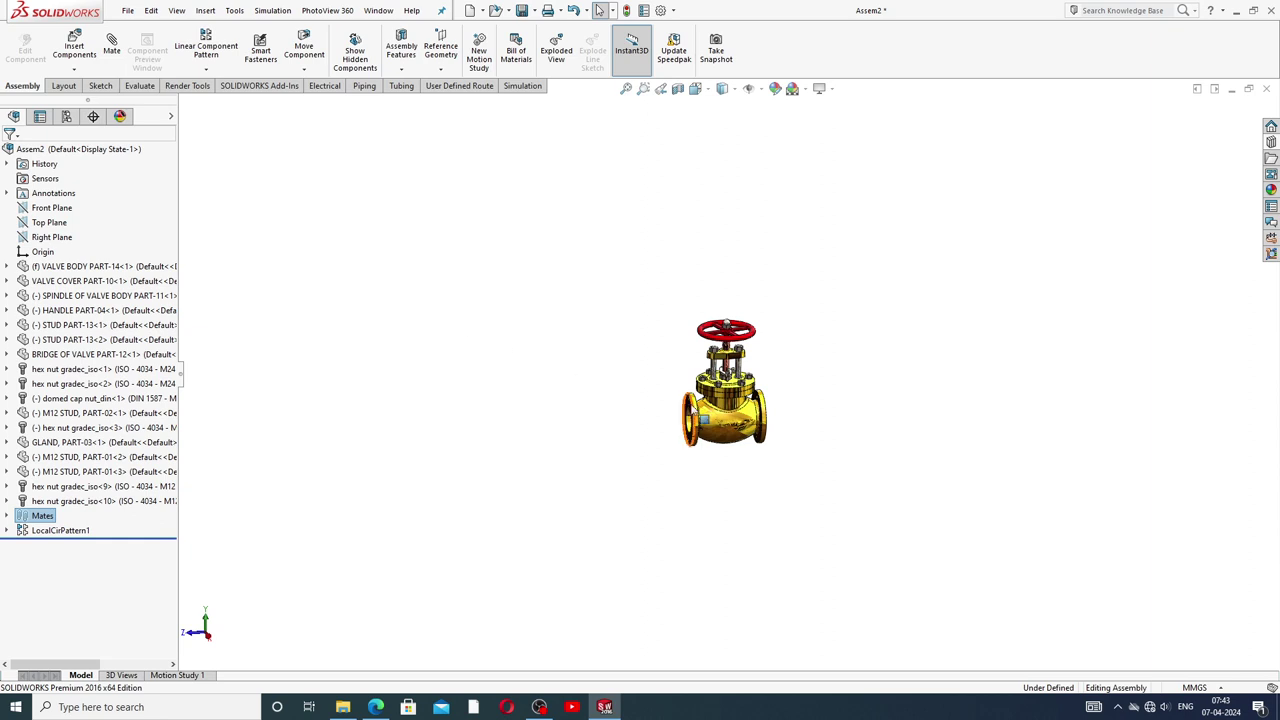
scroll(704, 418, "down", 3)
left_click(708, 90)
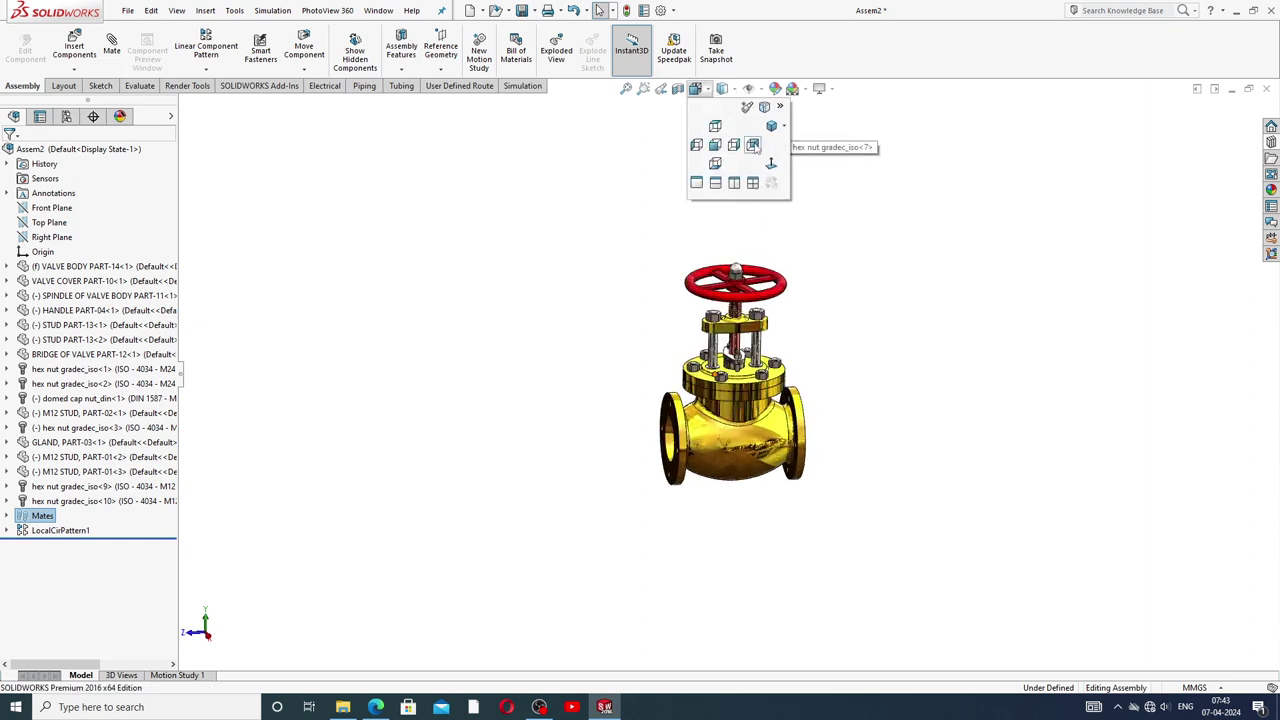
left_click(796, 146)
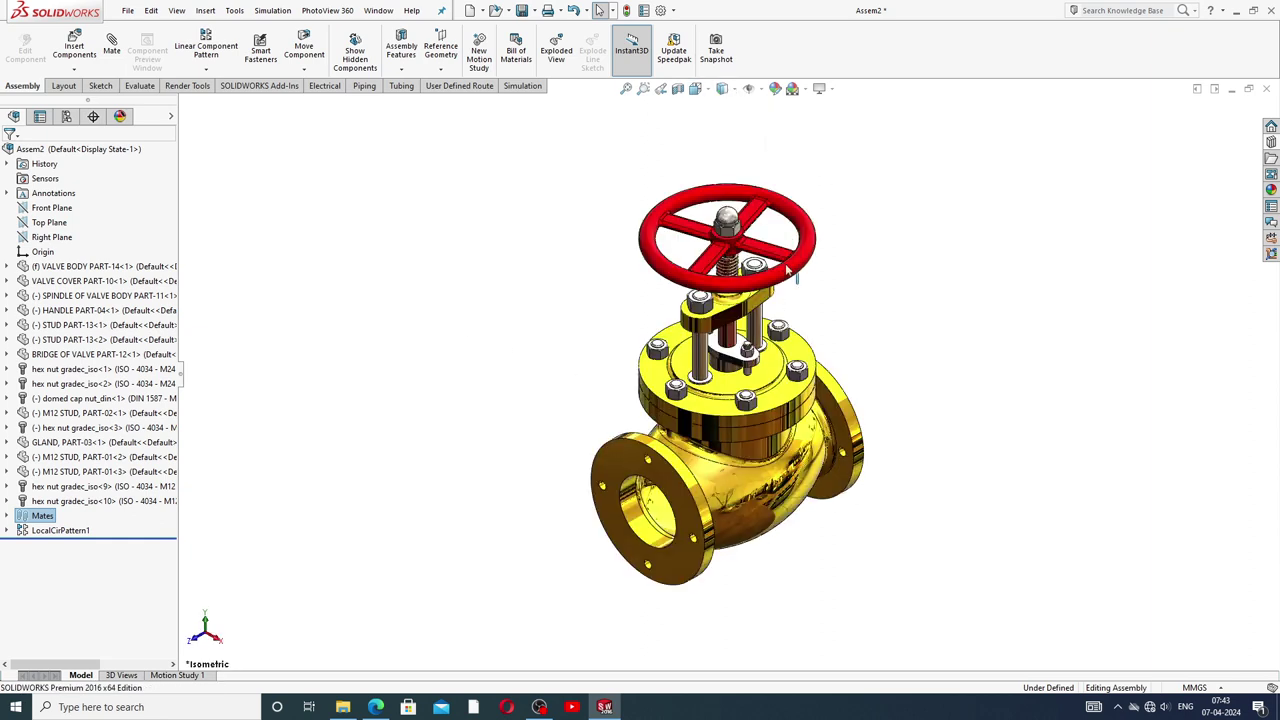
scroll(787, 358, "down", 1)
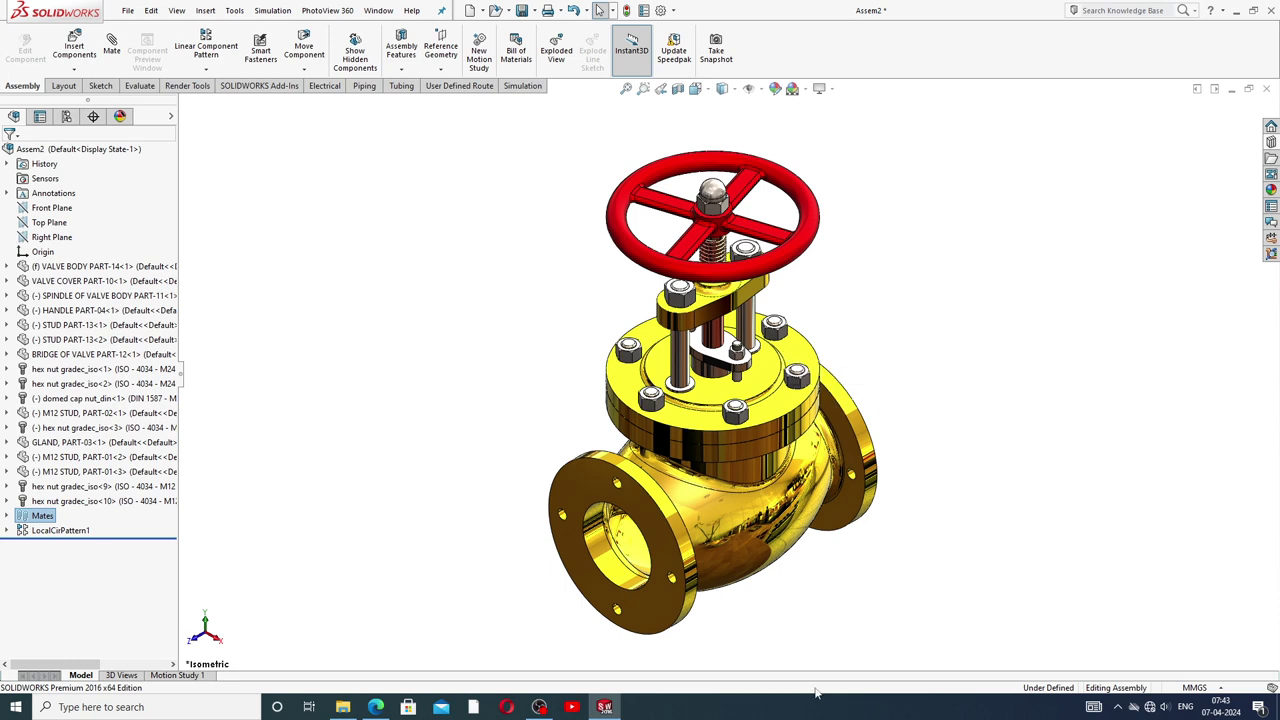